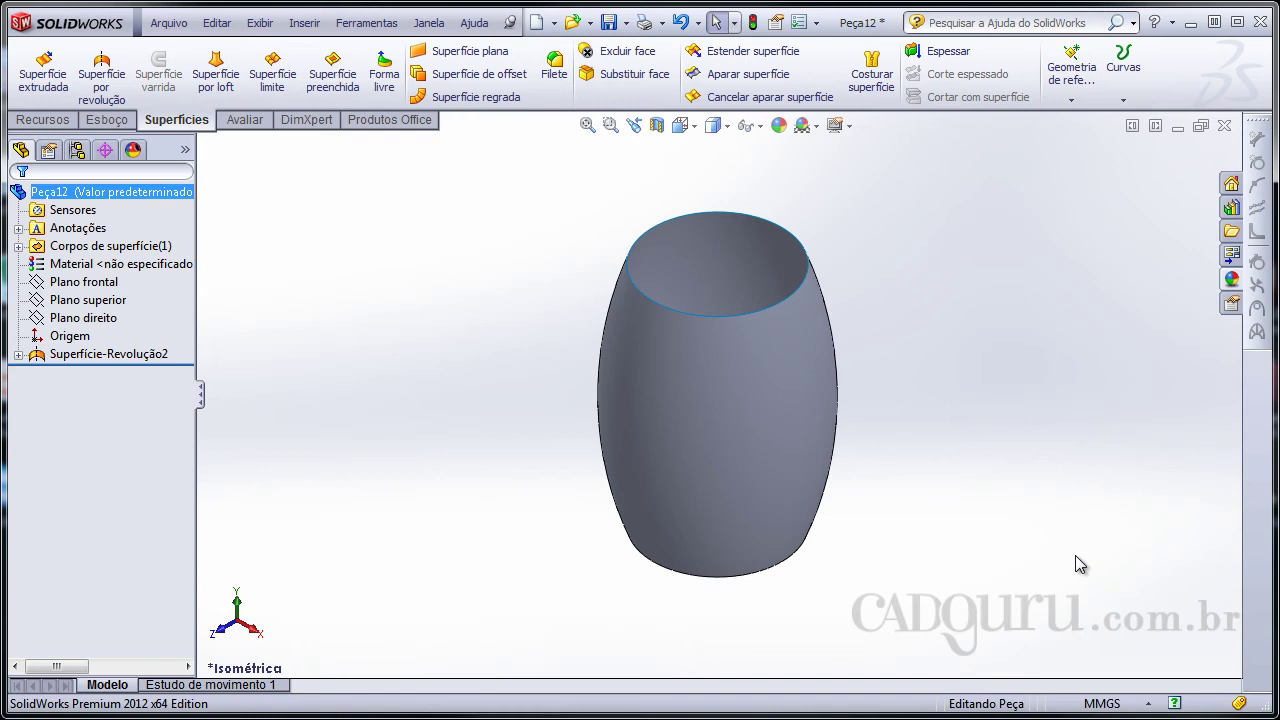
Step: Open the revolved surface's profile sketch for editing in the front view
{"action": "middle_click_drag", "start_coordinate": [810, 525], "coordinate": [772, 541]}
{"action": "middle_click_drag", "start_coordinate": [771, 280], "coordinate": [737, 363]}
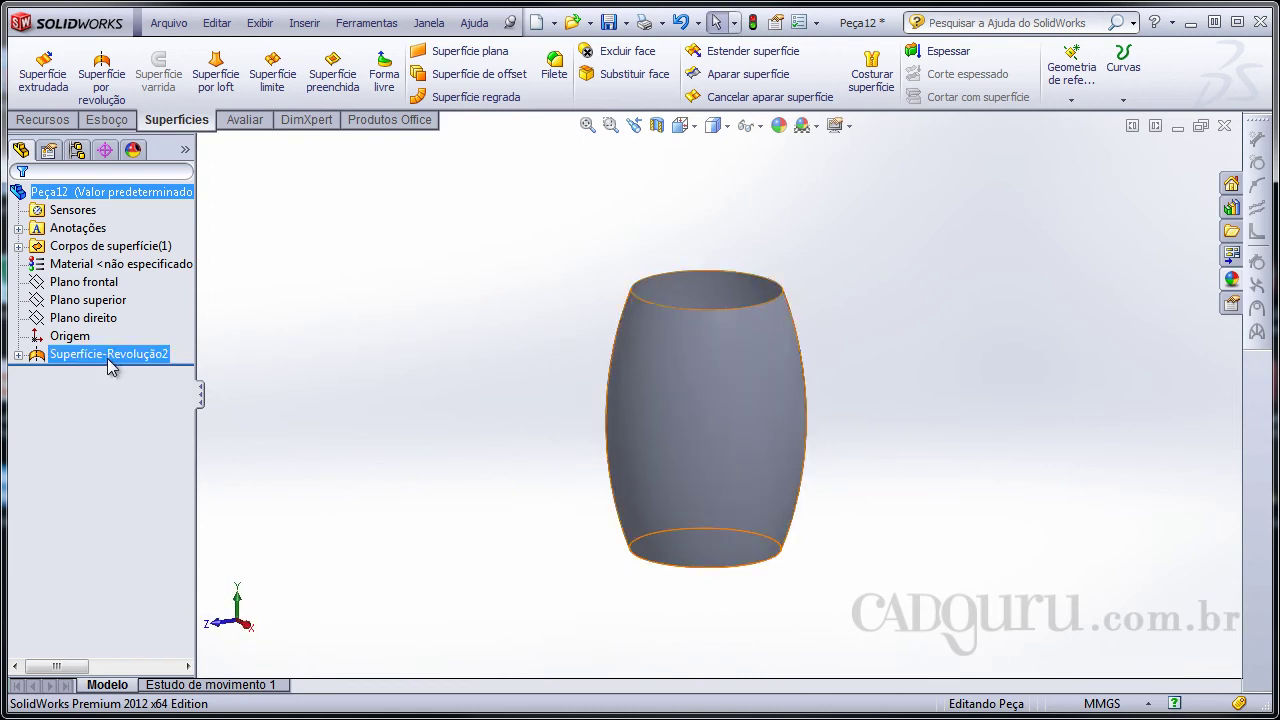
{"action": "left_click", "coordinate": [18, 354]}
{"action": "left_click", "coordinate": [103, 371]}
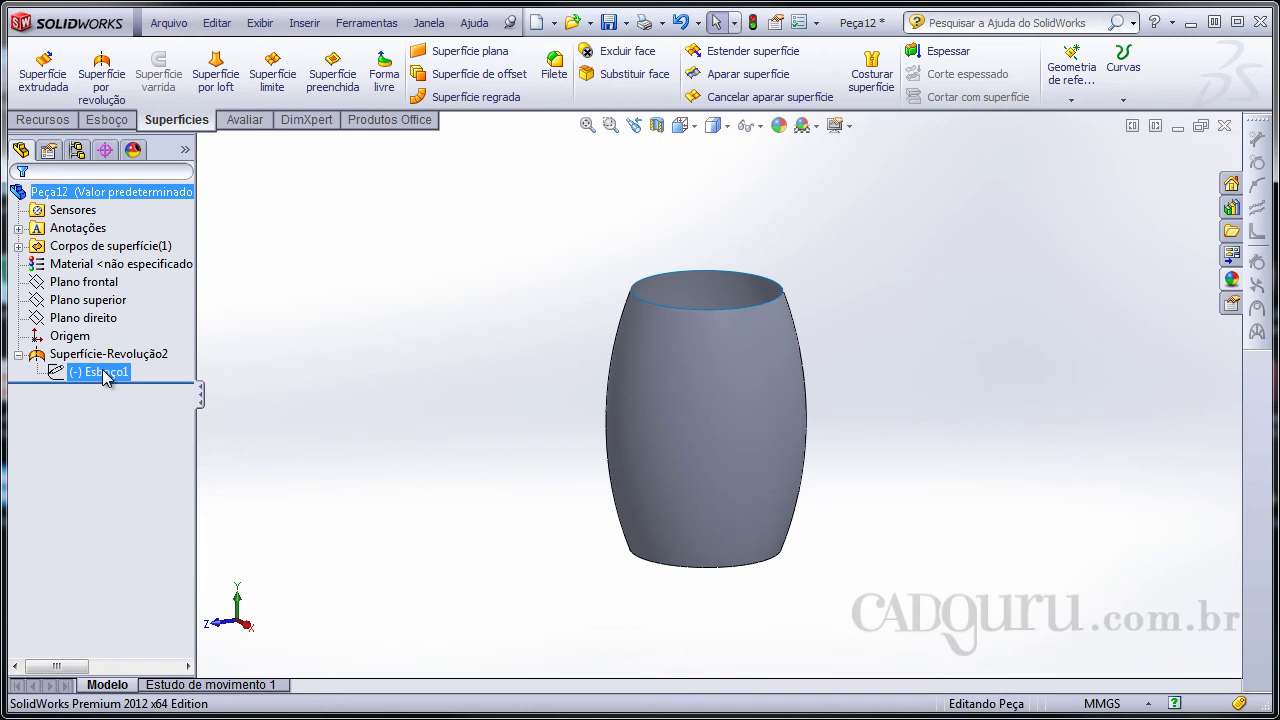
{"action": "left_click", "coordinate": [122, 318]}
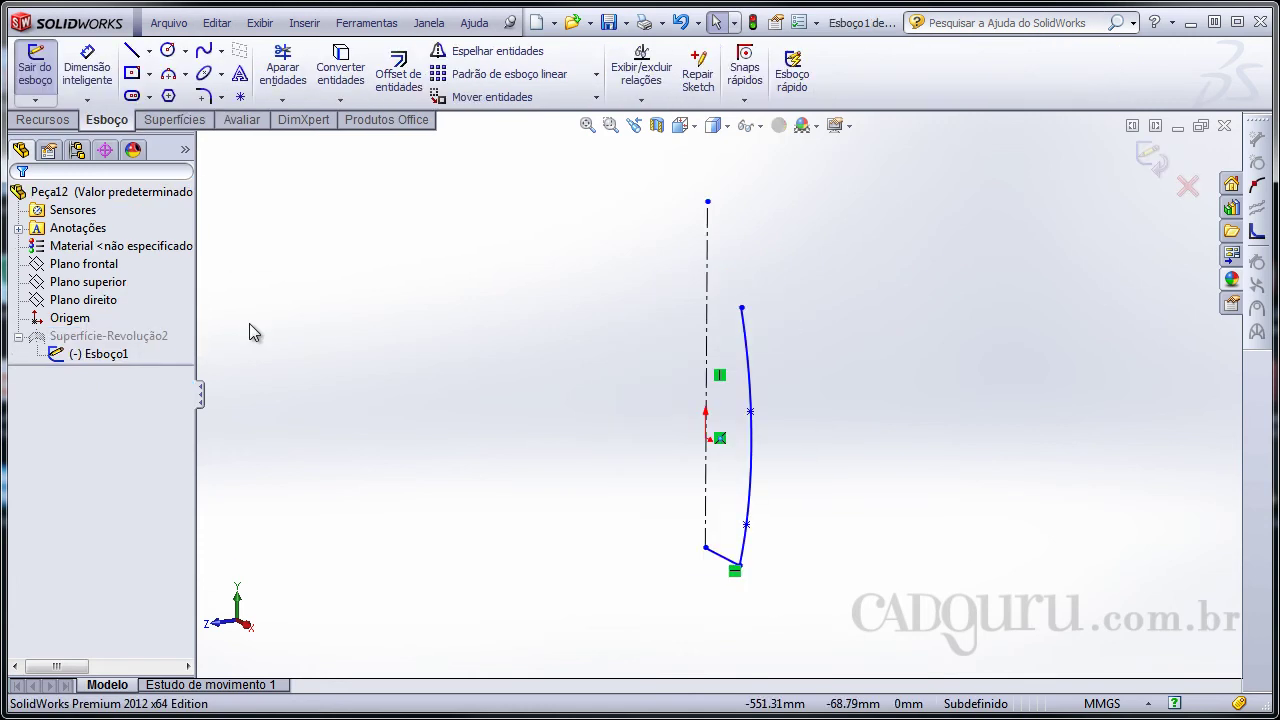
{"action": "key", "text": "space"}
{"action": "double_click", "coordinate": [312, 401]}
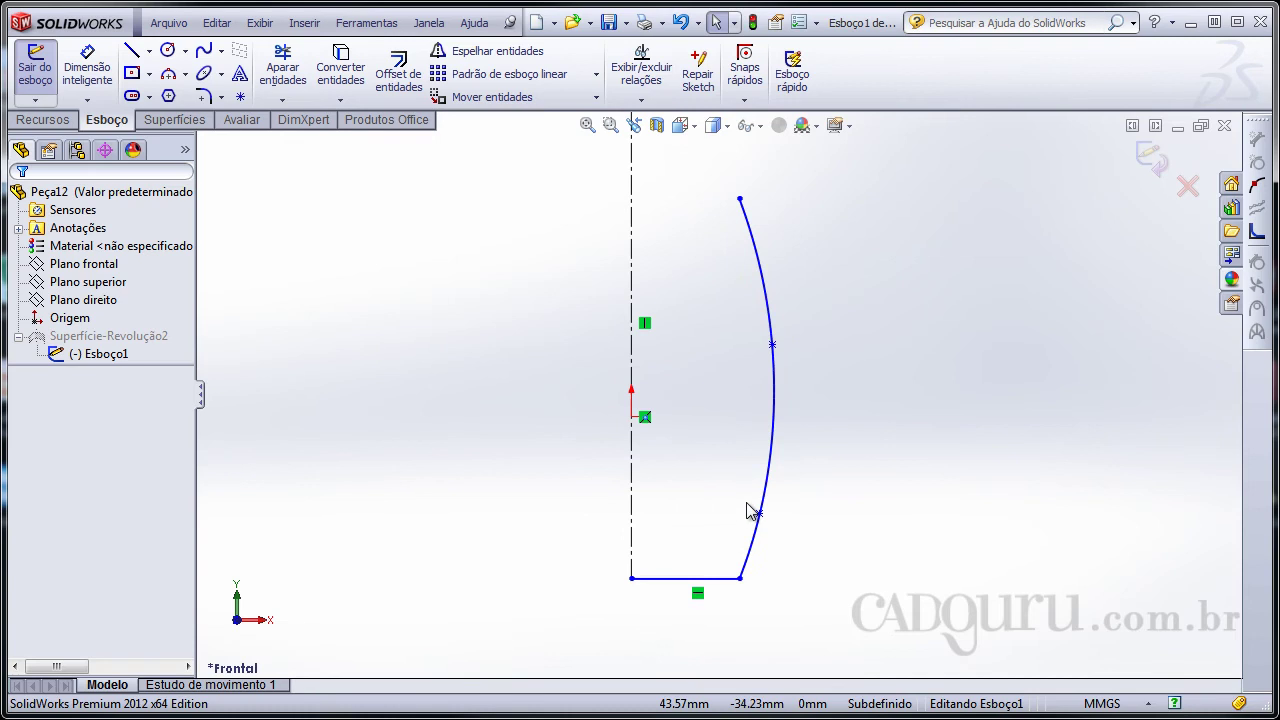
Step: Insert a spline point on the upper part of the profile curve and dimension it 30 mm from the vertical centerline
{"action": "left_click", "coordinate": [1259, 192]}
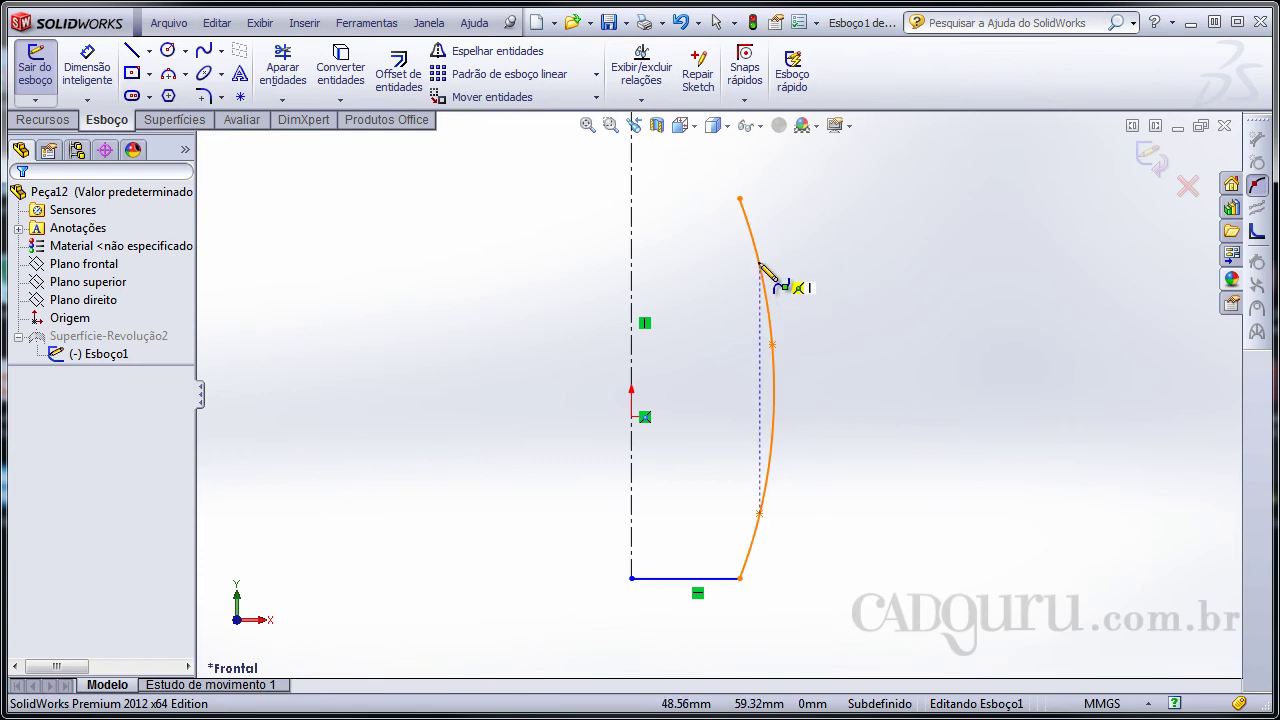
{"action": "left_click", "coordinate": [760, 266]}
{"action": "left_click", "coordinate": [87, 70]}
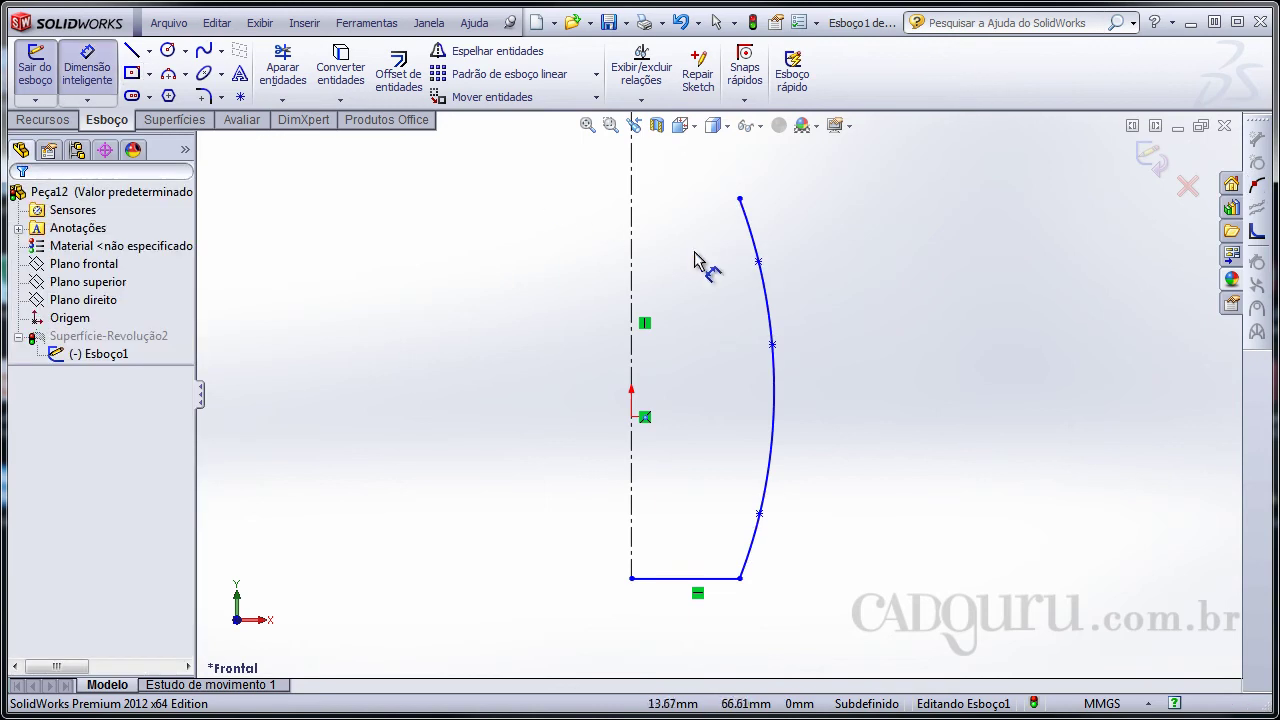
{"action": "left_click", "coordinate": [759, 263]}
{"action": "left_click", "coordinate": [632, 272]}
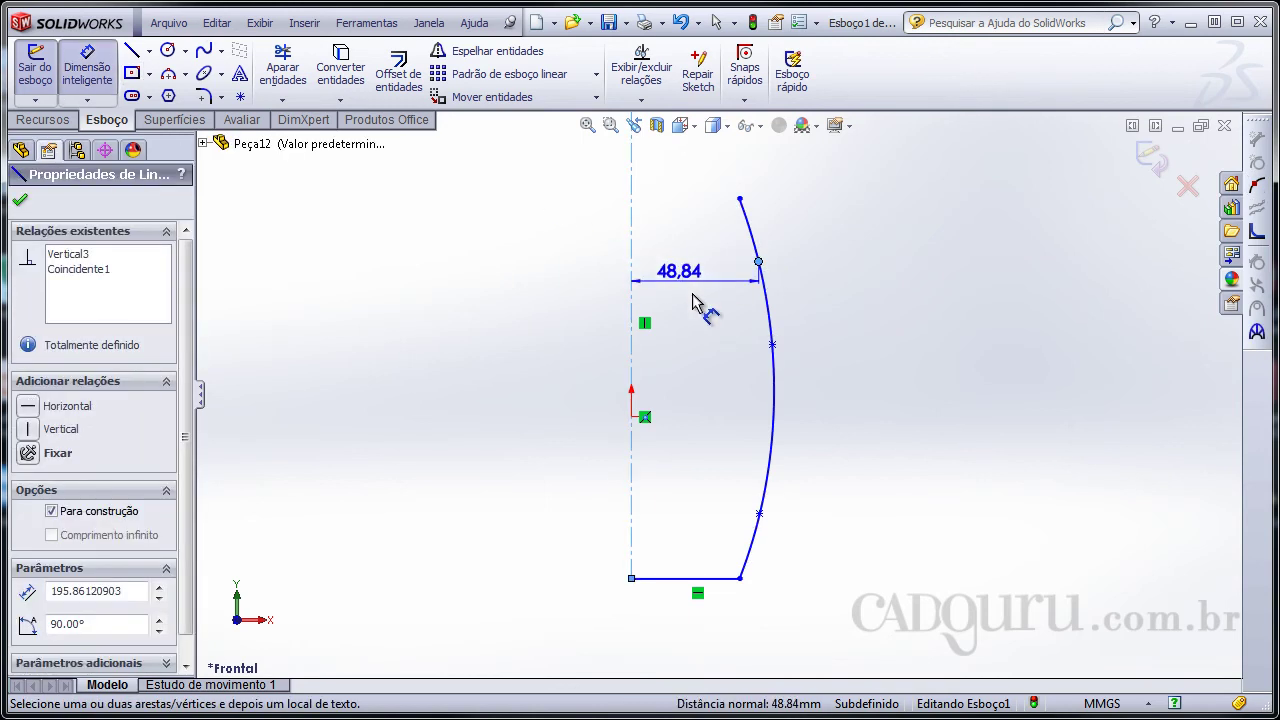
{"action": "left_click", "coordinate": [745, 300]}
{"action": "type", "text": "3"}
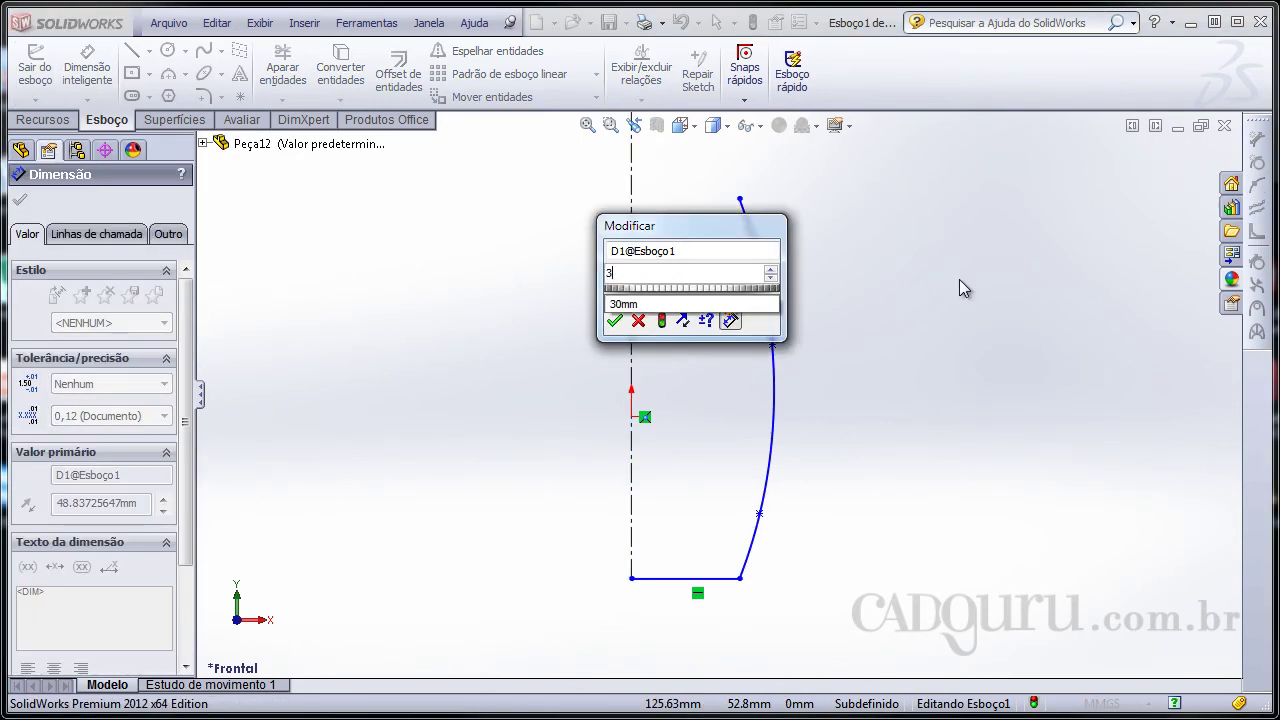
{"action": "type", "text": "0"}
{"action": "key", "text": "Return"}
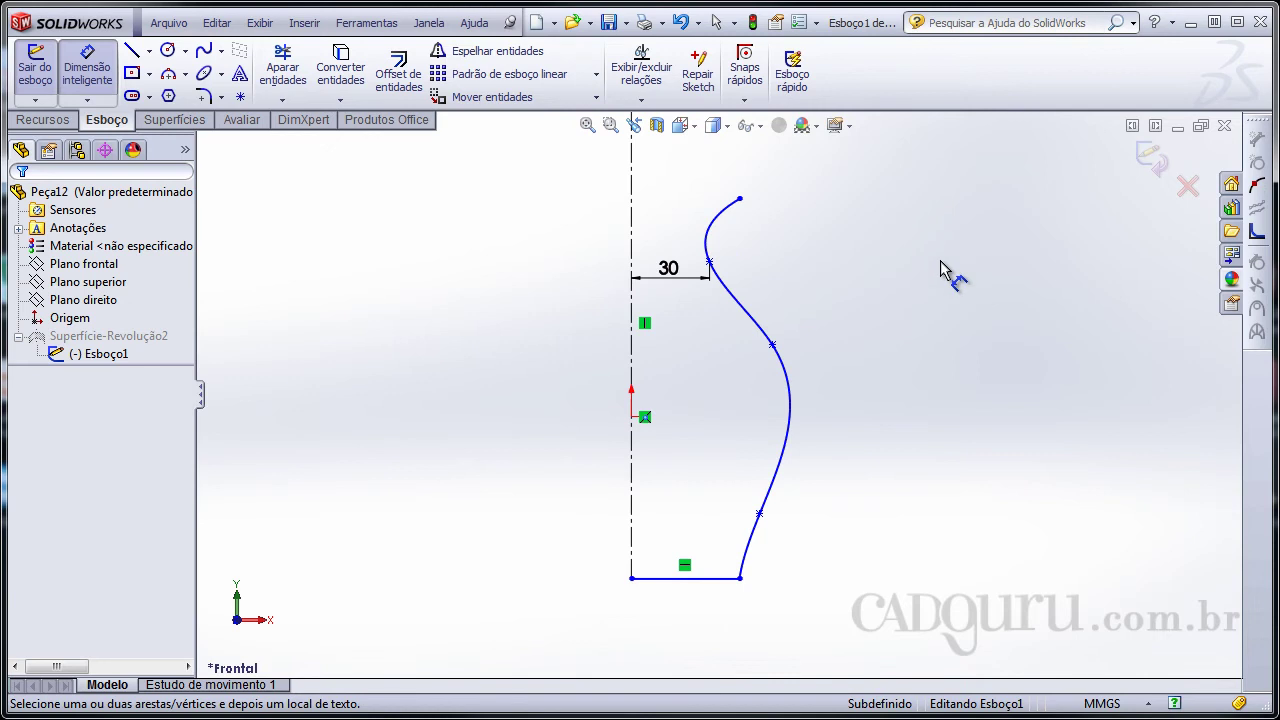
Step: Dimension the spline point just below the 30 mm one at 50 mm from the centerline
{"action": "left_click", "coordinate": [772, 345]}
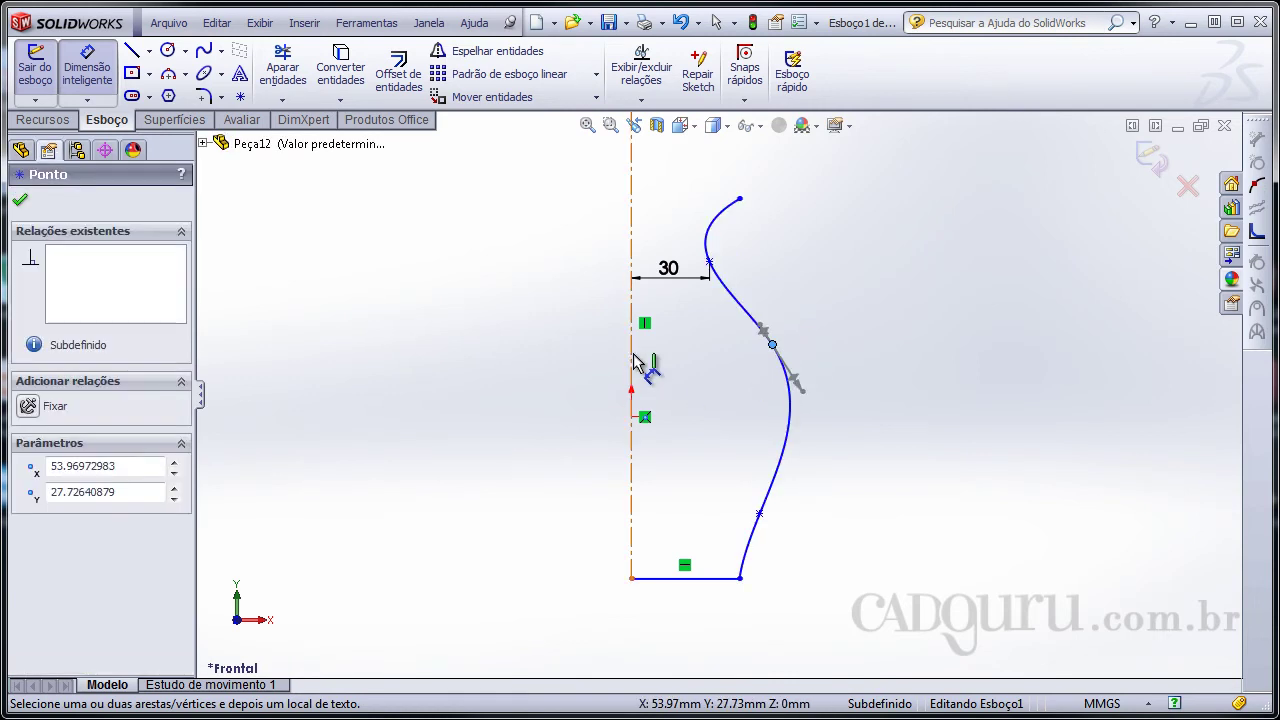
{"action": "left_click", "coordinate": [632, 362]}
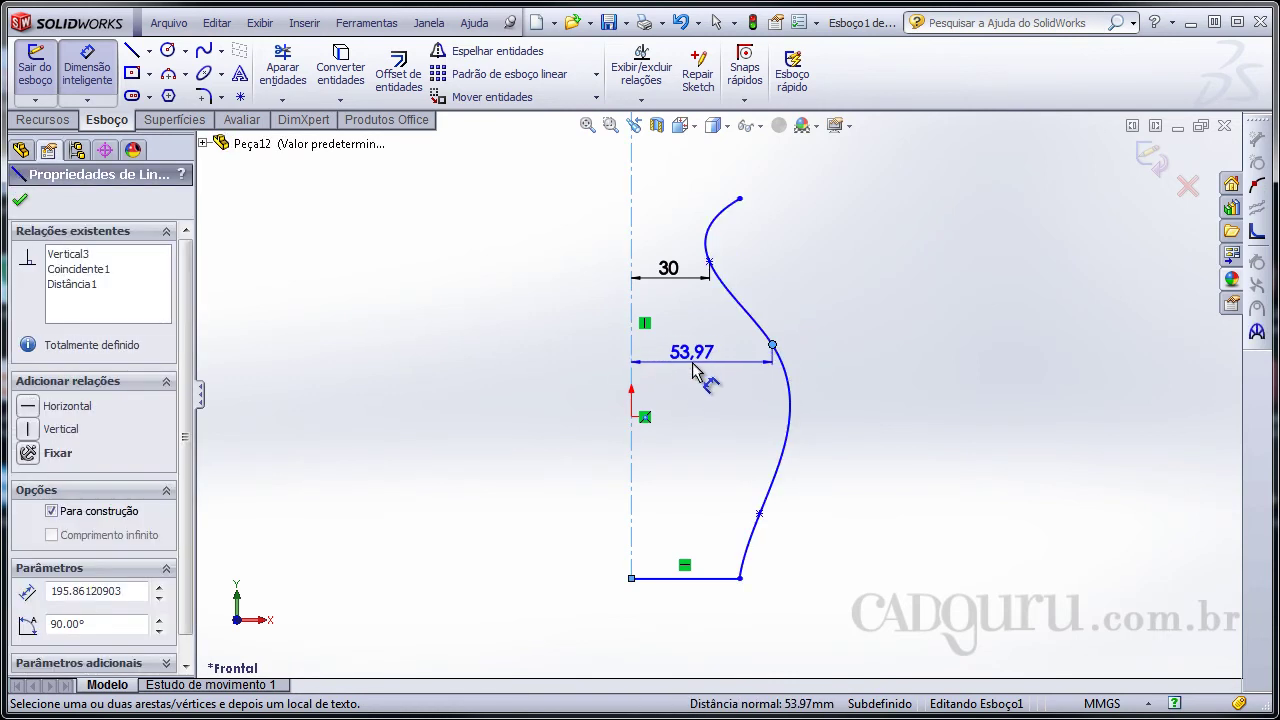
{"action": "left_click", "coordinate": [694, 358]}
{"action": "key", "text": "Escape"}
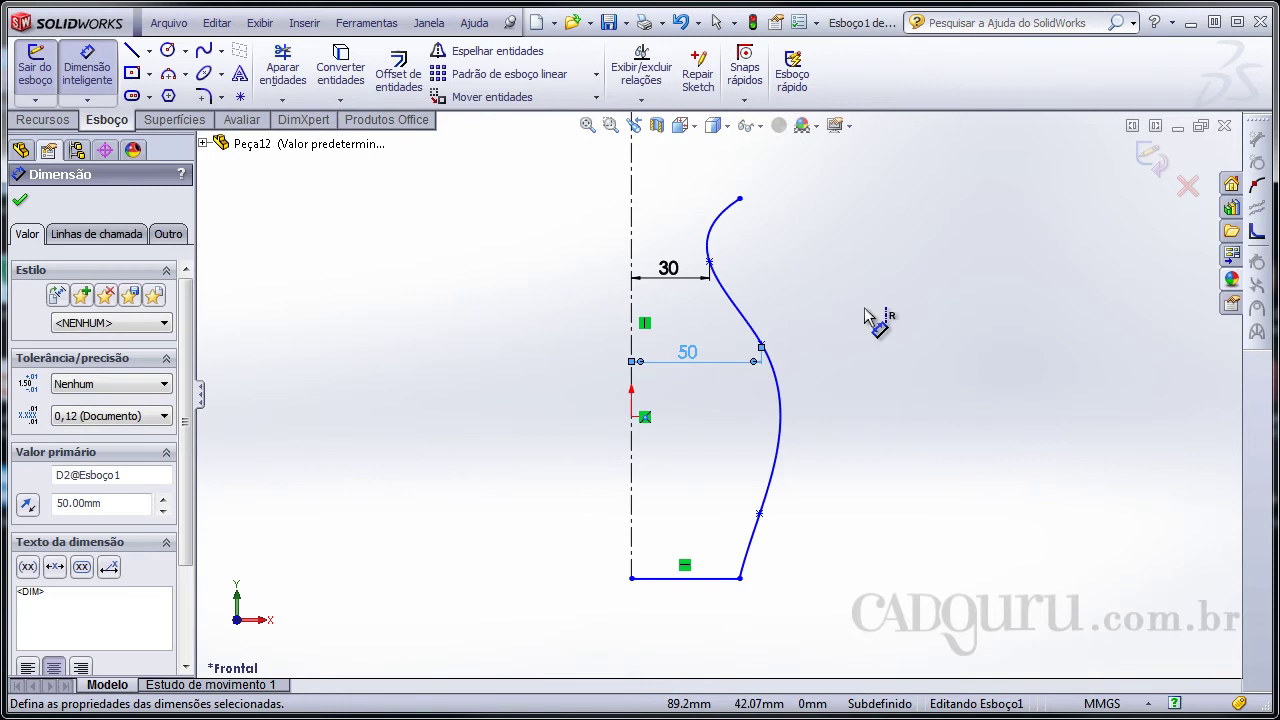
{"action": "left_click", "coordinate": [868, 309]}
Step: Insert another spline point between the two lower interior points of the curve and dimension it 45 mm from the centerline
{"action": "left_click", "coordinate": [1262, 192]}
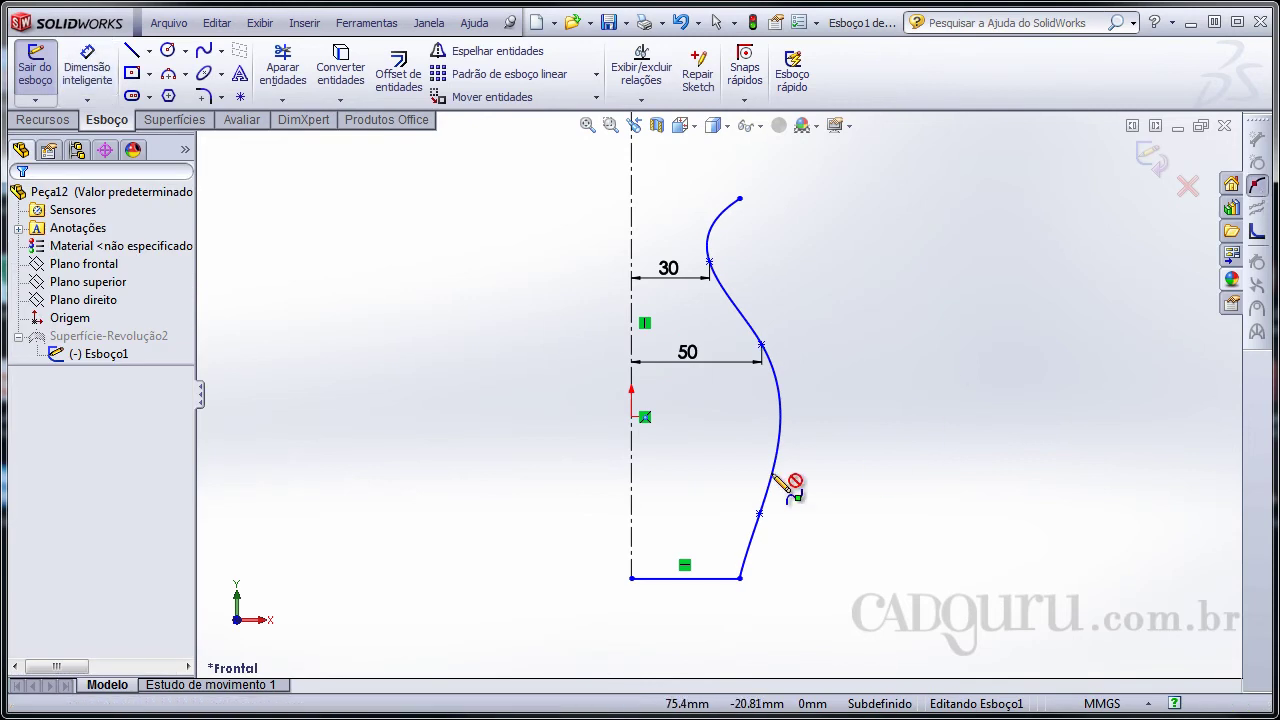
{"action": "left_click", "coordinate": [779, 446]}
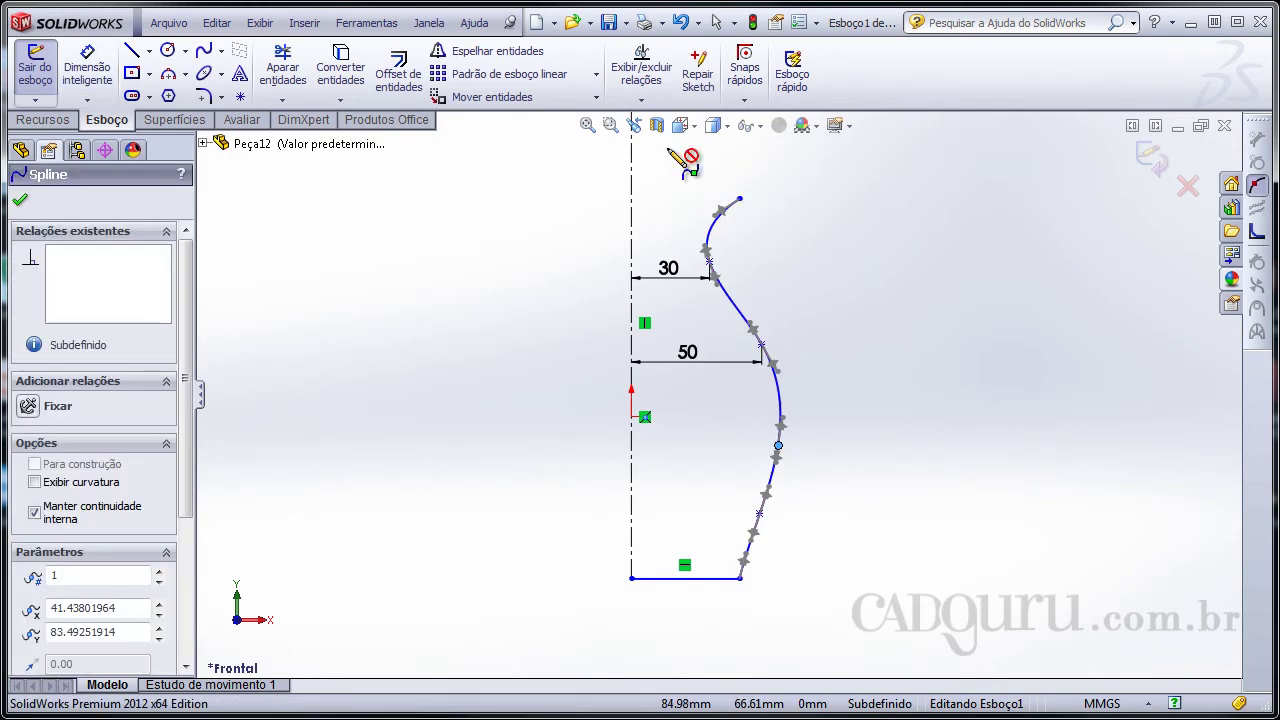
{"action": "left_click", "coordinate": [87, 70]}
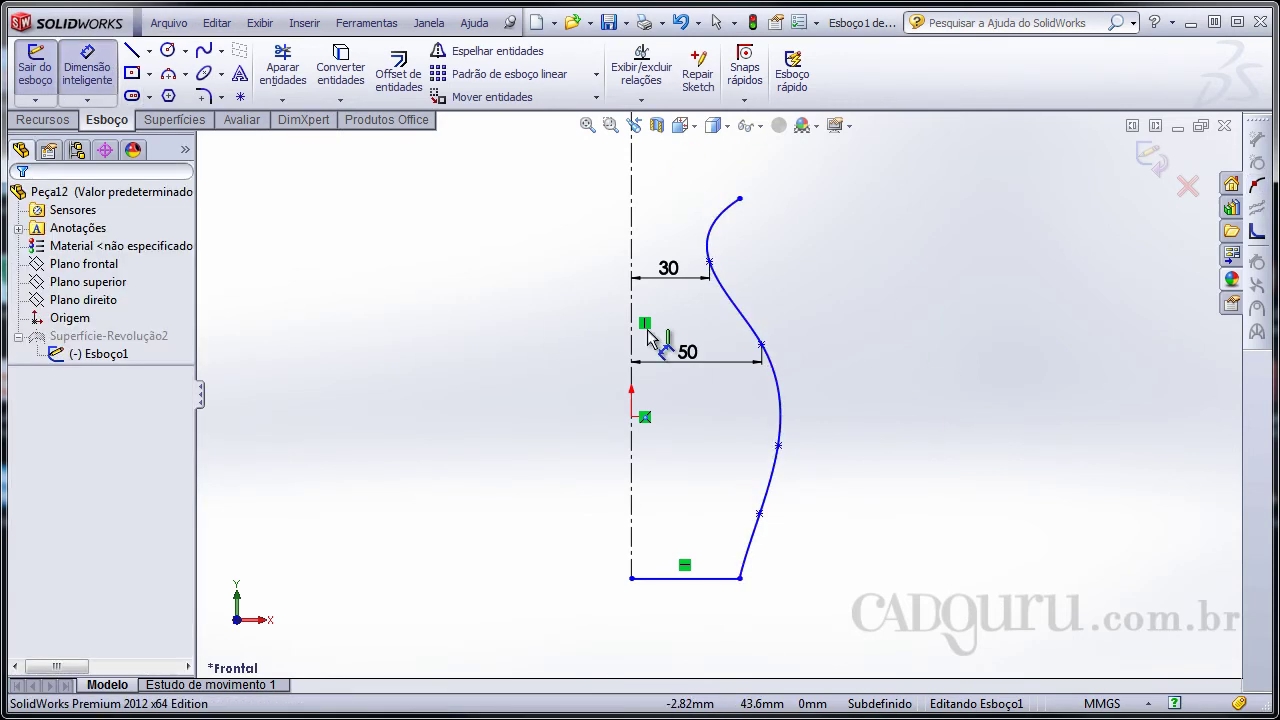
{"action": "left_click", "coordinate": [779, 446]}
{"action": "left_click", "coordinate": [632, 456]}
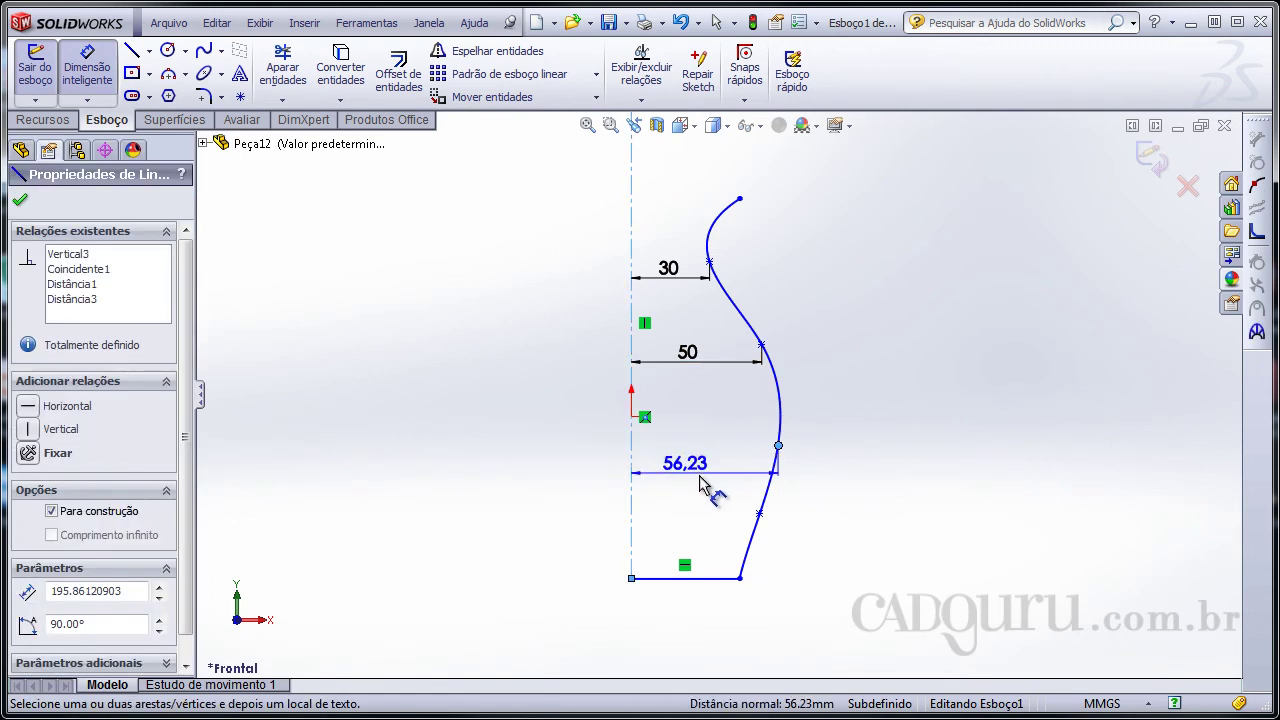
{"action": "left_click", "coordinate": [694, 485]}
{"action": "type", "text": "45"}
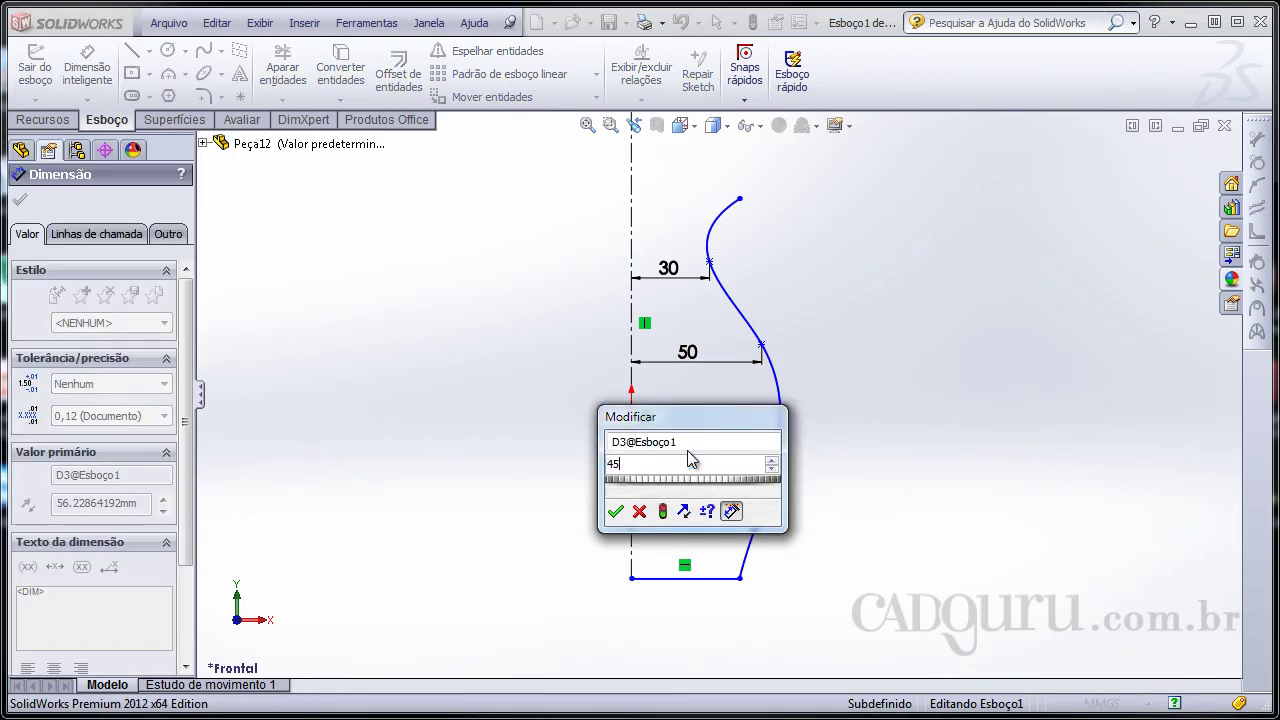
{"action": "key", "text": "Return"}
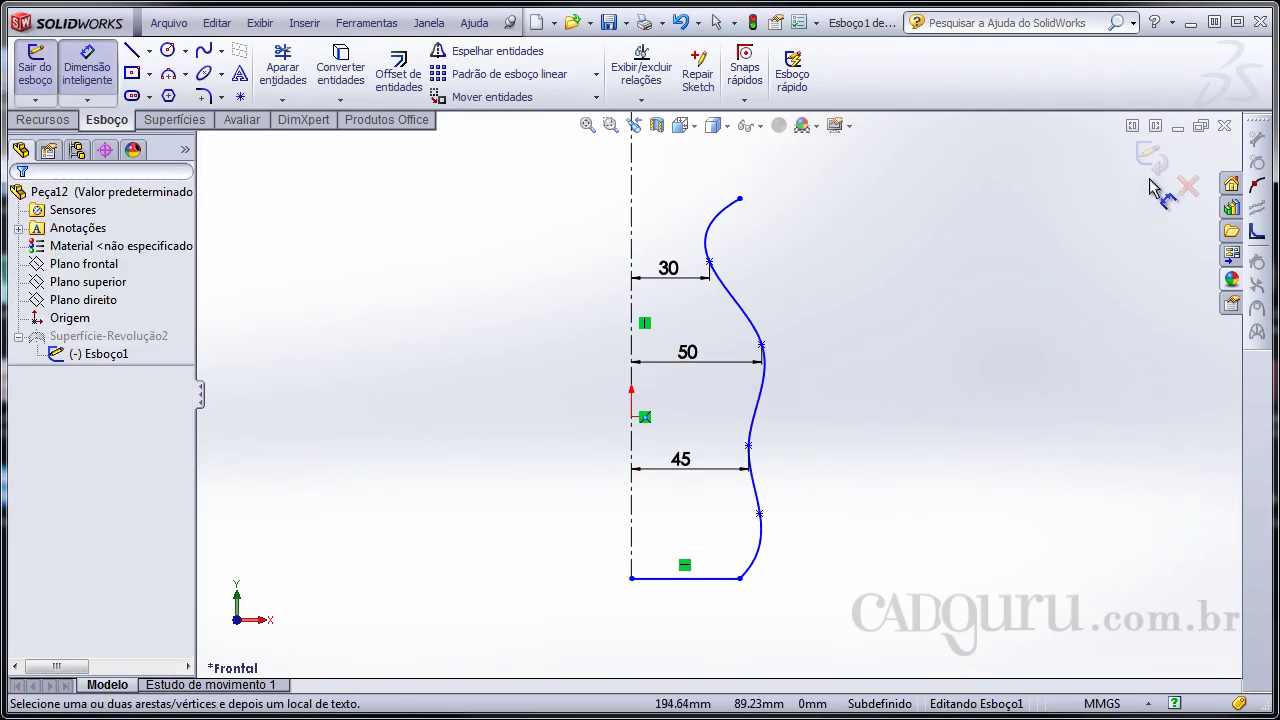
Step: Exit the sketch to rebuild the revolved surface with the edited profile
{"action": "left_click", "coordinate": [1147, 156]}
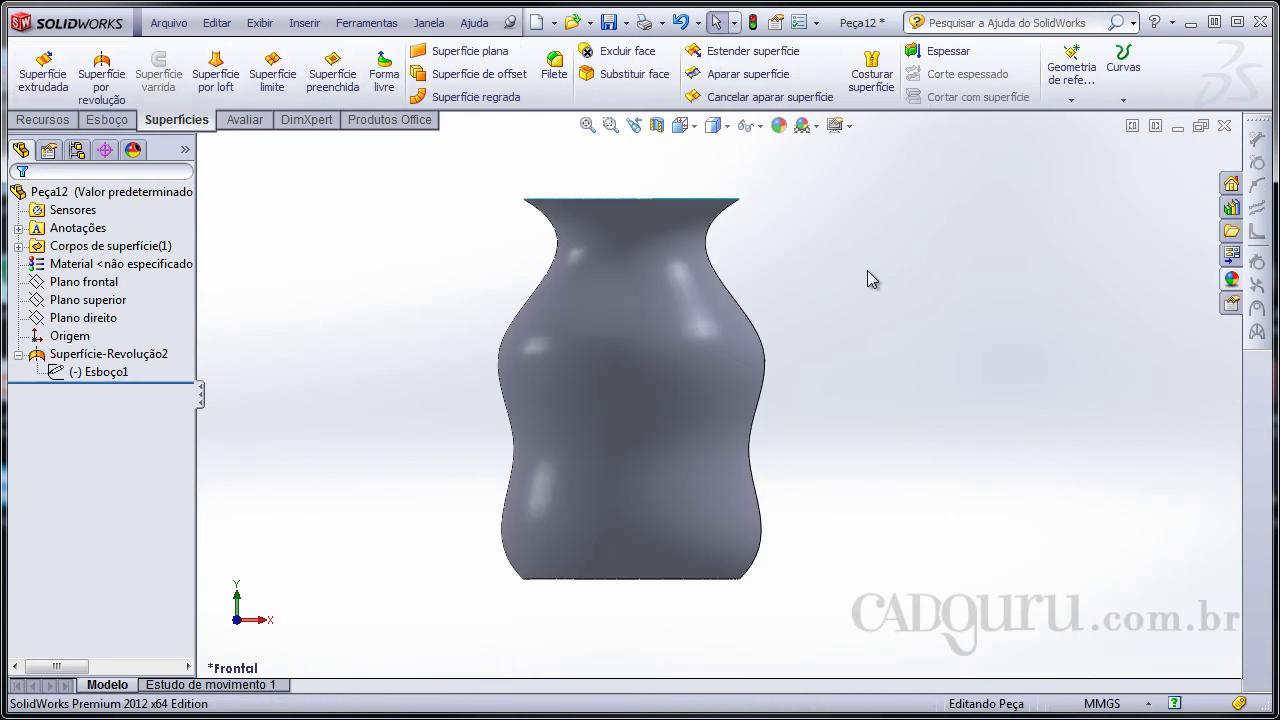
{"action": "scroll", "coordinate": [824, 405], "scroll_direction": "up", "scroll_amount": 5}
{"action": "scroll", "coordinate": [676, 355], "scroll_direction": "down", "scroll_amount": 3}
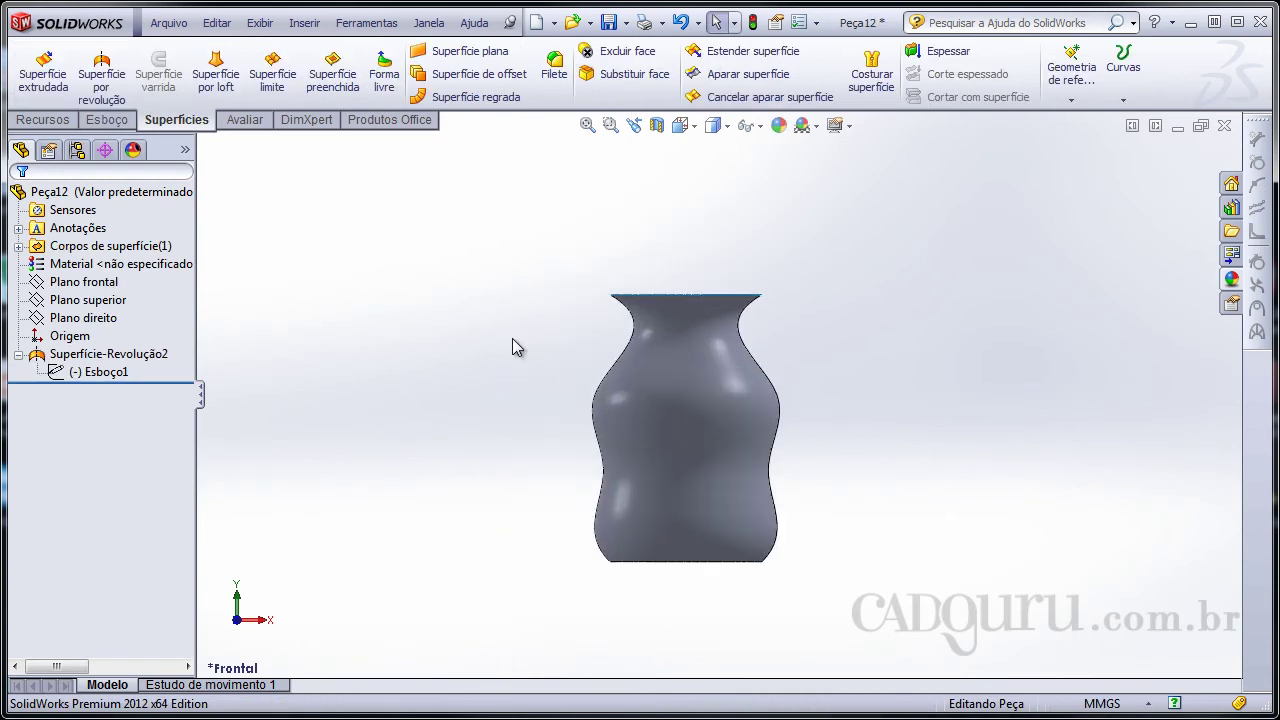
{"action": "middle_click_drag", "start_coordinate": [722, 380], "coordinate": [698, 459]}
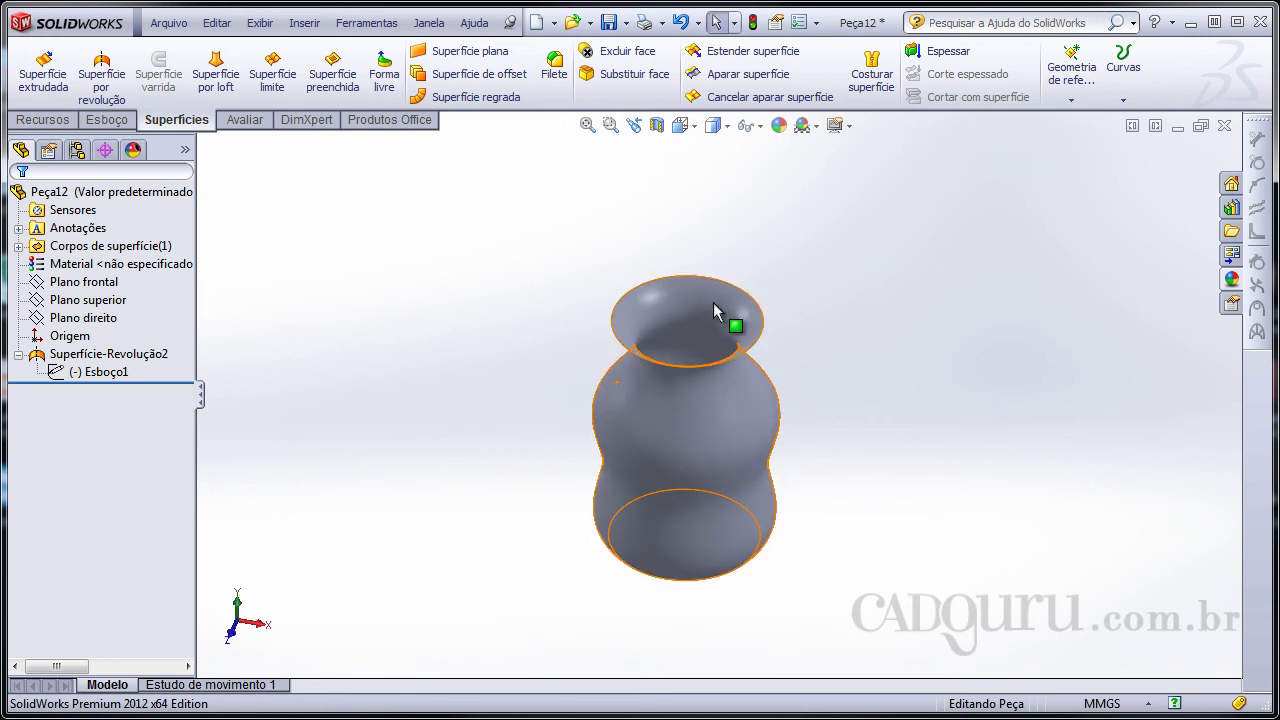
{"action": "middle_click_drag", "start_coordinate": [704, 340], "coordinate": [736, 409]}
{"action": "scroll", "coordinate": [661, 417], "scroll_direction": "down", "scroll_amount": 3}
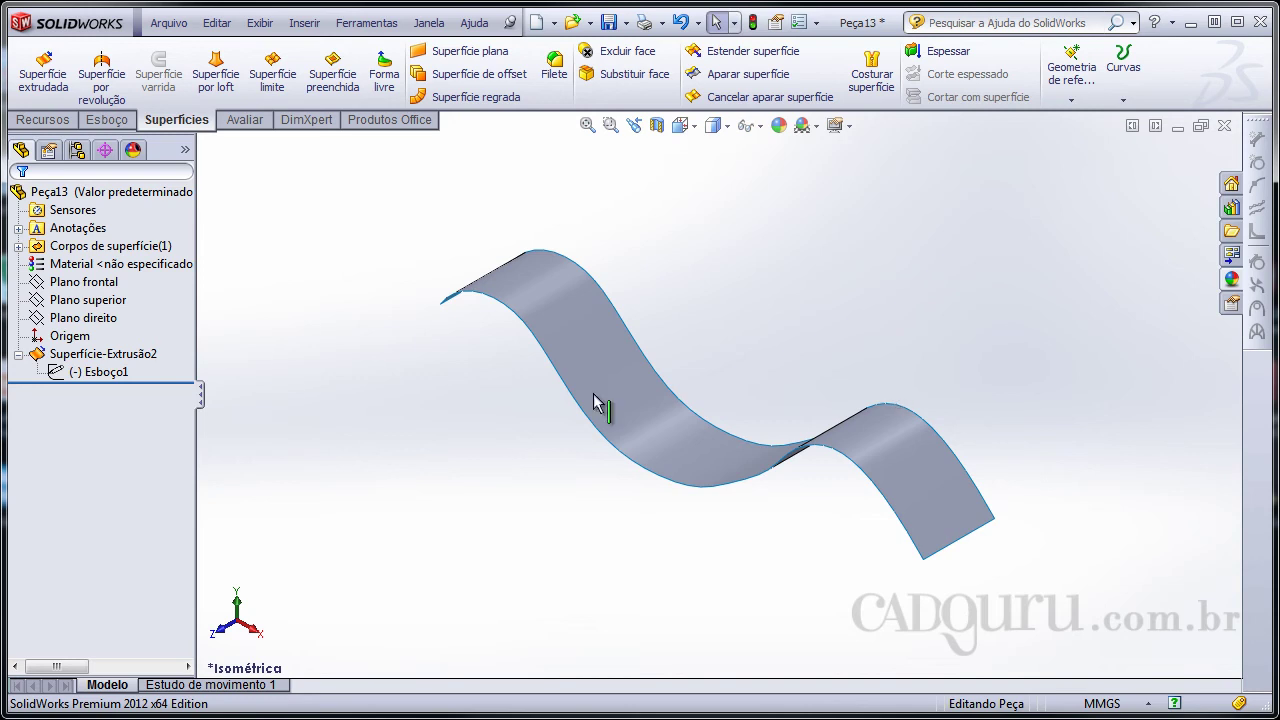
Step: Open the extruded wavy surface's sketch in Peça13 for editing in the front view
{"action": "mouse_move", "coordinate": [604, 380]}
{"action": "middle_mouse_down"}
{"action": "mouse_move", "coordinate": [608, 346]}
{"action": "mouse_move", "coordinate": [596, 513]}
{"action": "mouse_move", "coordinate": [586, 369]}
{"action": "mouse_move", "coordinate": [737, 281]}
{"action": "mouse_move", "coordinate": [794, 363]}
{"action": "mouse_move", "coordinate": [695, 477]}
{"action": "mouse_move", "coordinate": [686, 334]}
{"action": "mouse_move", "coordinate": [586, 406]}
{"action": "mouse_move", "coordinate": [626, 423]}
{"action": "mouse_move", "coordinate": [694, 352]}
{"action": "mouse_move", "coordinate": [624, 334]}
{"action": "middle_mouse_up"}
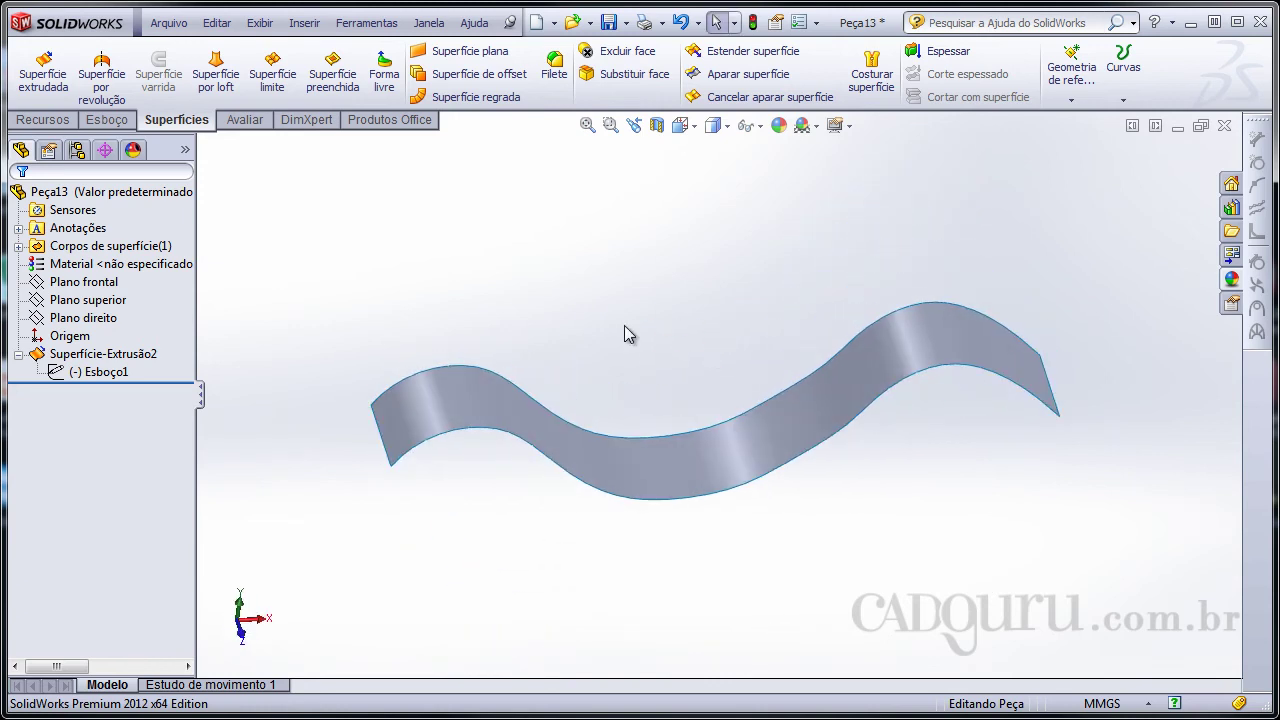
{"action": "left_click", "coordinate": [105, 372]}
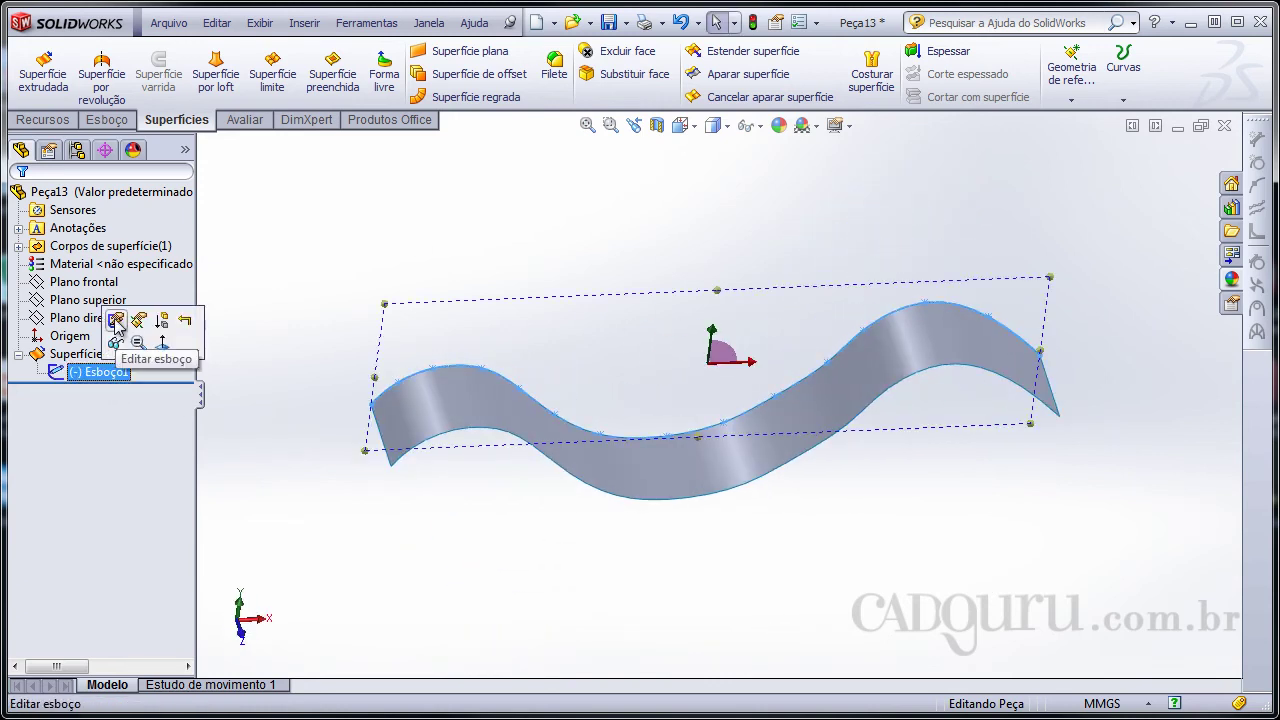
{"action": "left_click", "coordinate": [117, 322]}
{"action": "key", "text": "space"}
{"action": "left_click", "coordinate": [484, 286]}
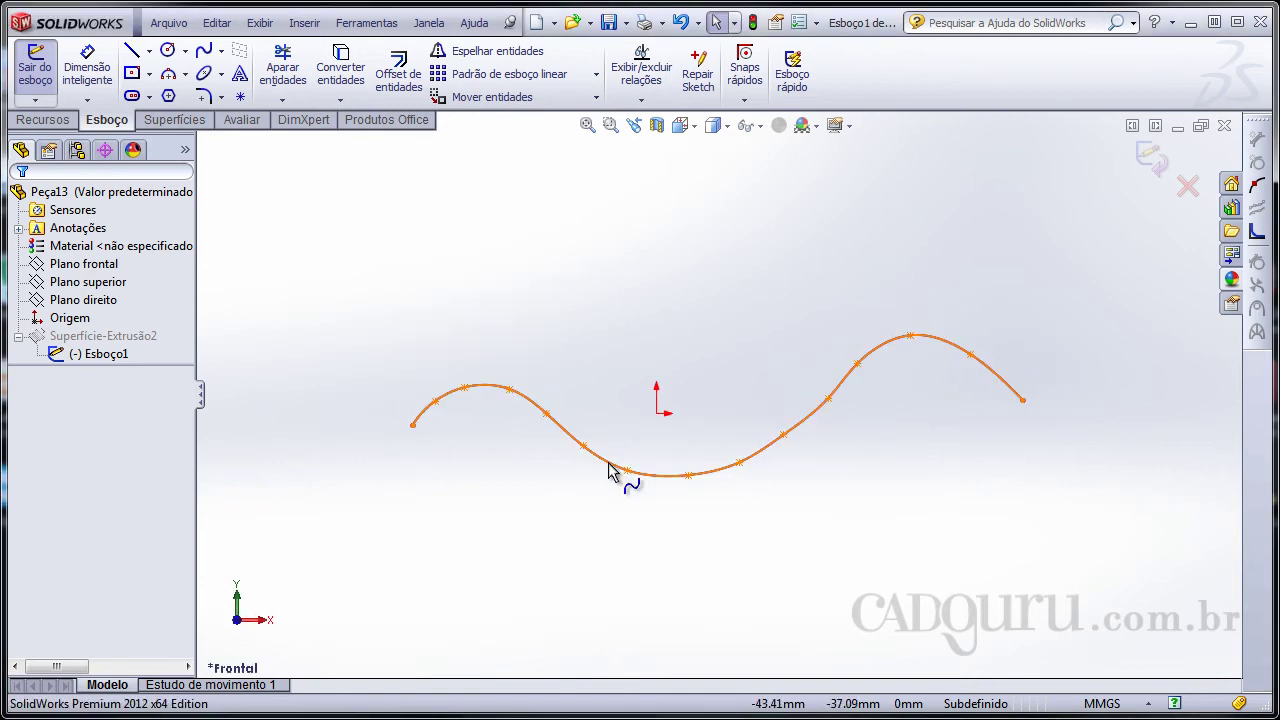
{"action": "key", "text": "f"}
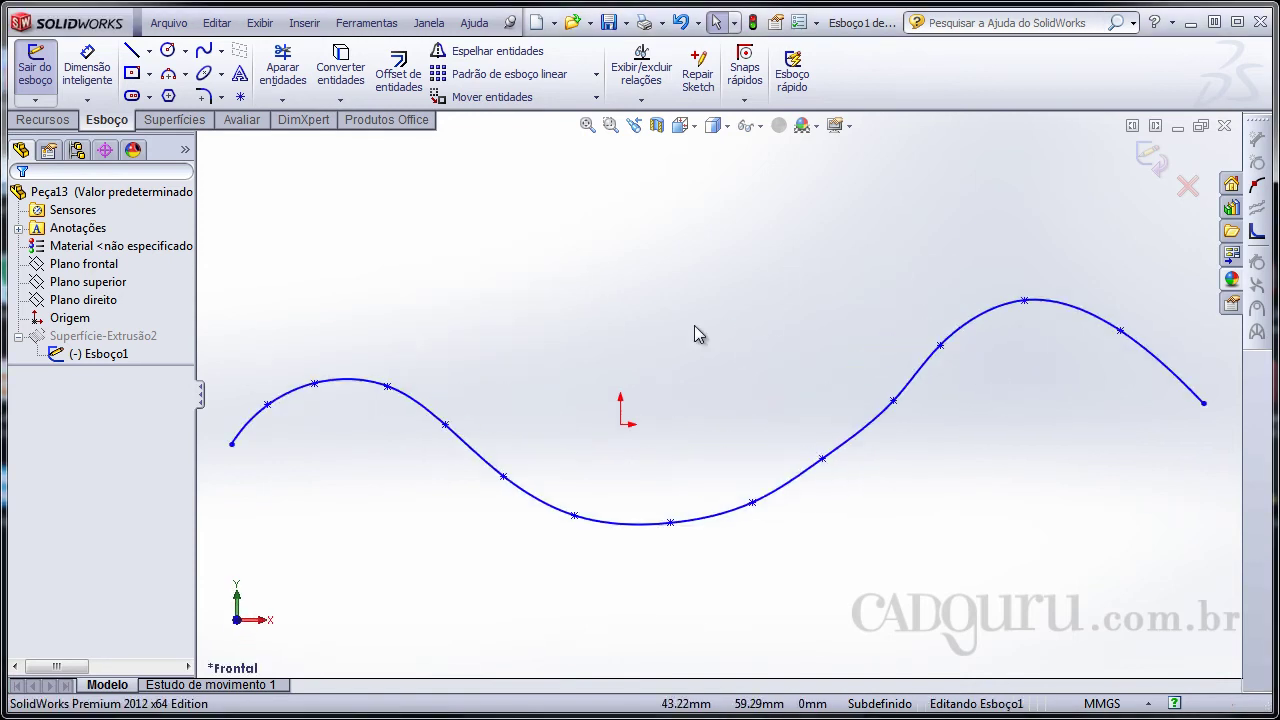
{"action": "middle_click_drag", "start_coordinate": [607, 241], "coordinate": [613, 267], "text": "shift"}
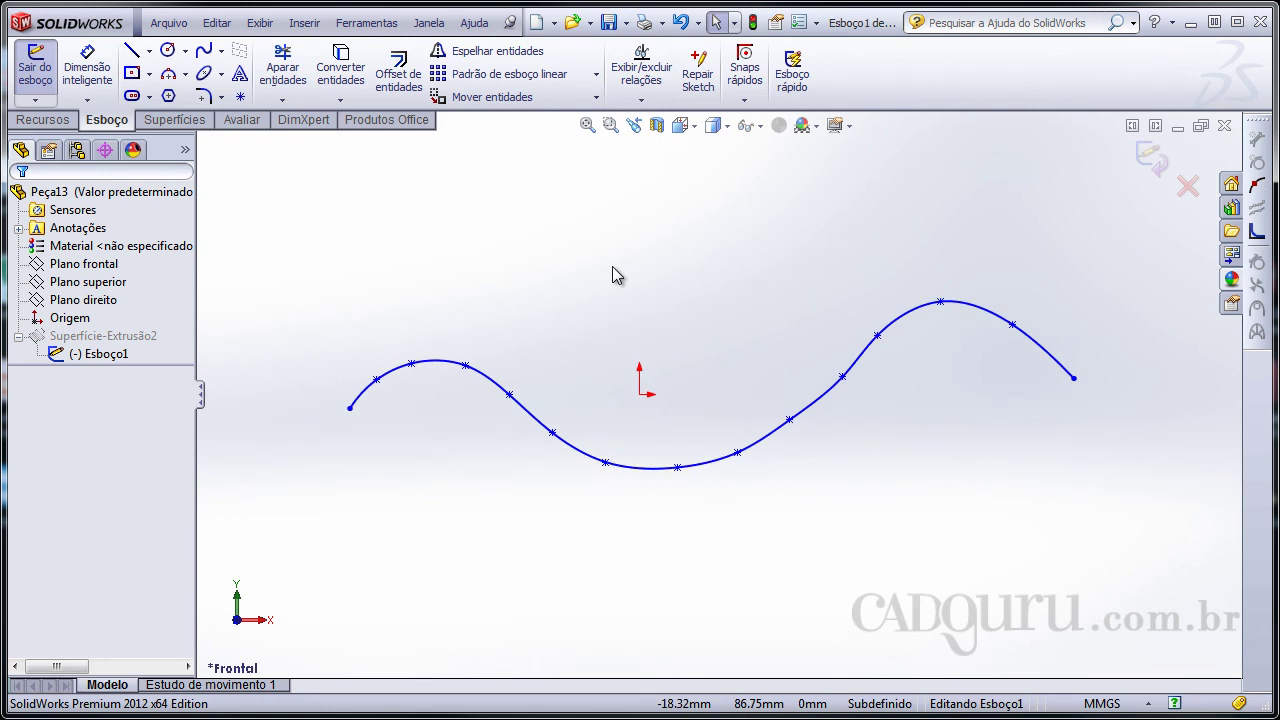
Step: Start Simplify Spline on the wavy curve and raise the tolerance to 36.95 mm
{"action": "left_click", "coordinate": [904, 318]}
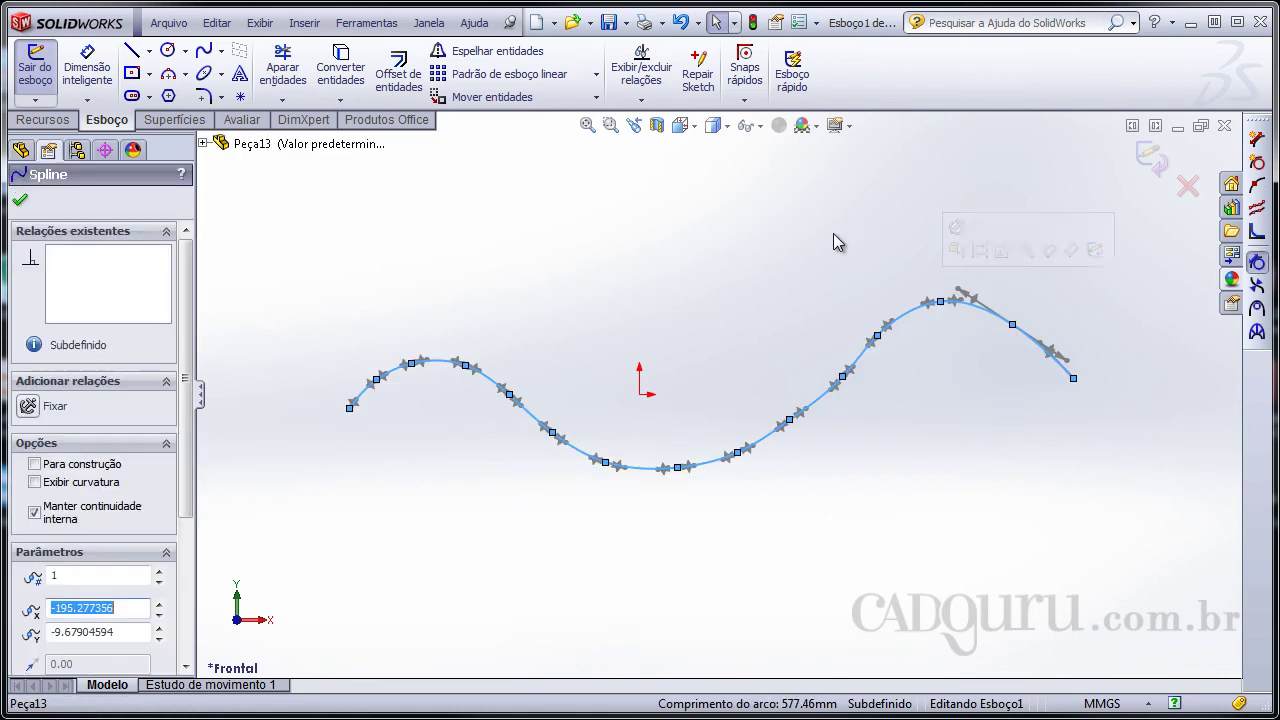
{"action": "left_click", "coordinate": [1257, 209]}
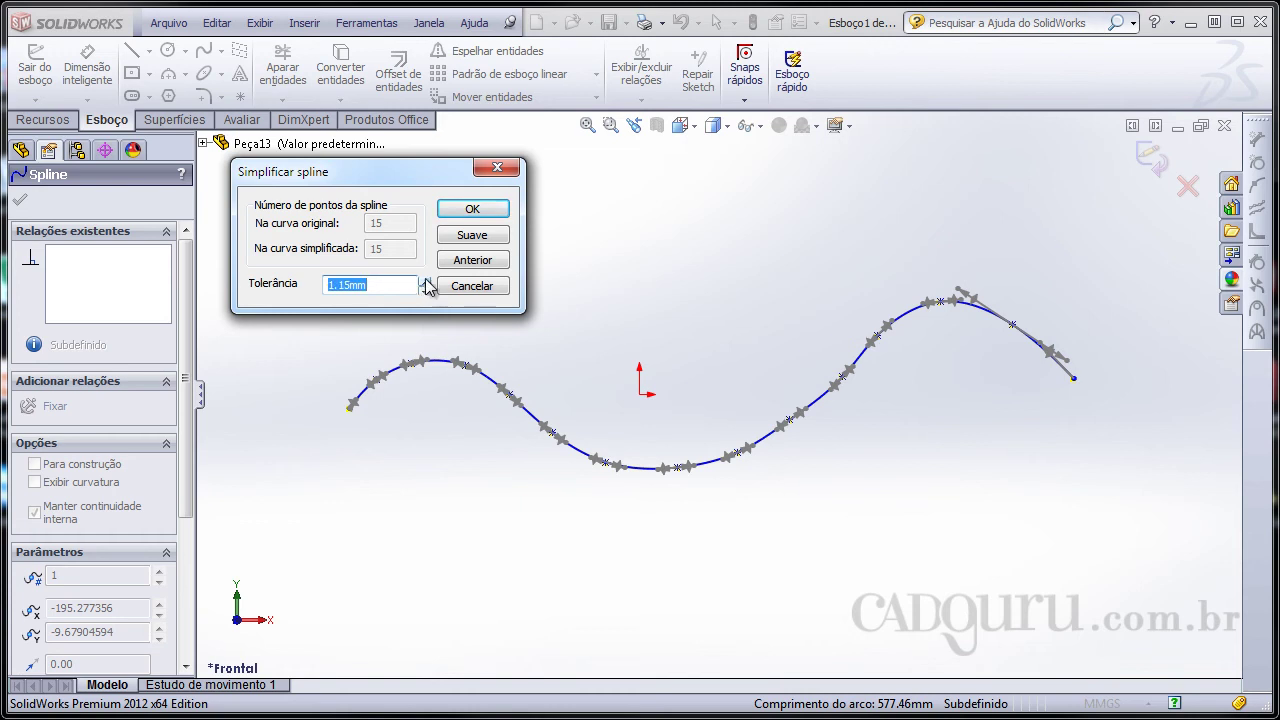
{"action": "left_click", "coordinate": [425, 281]}
{"action": "left_click", "coordinate": [425, 282]}
{"action": "left_click", "coordinate": [425, 282]}
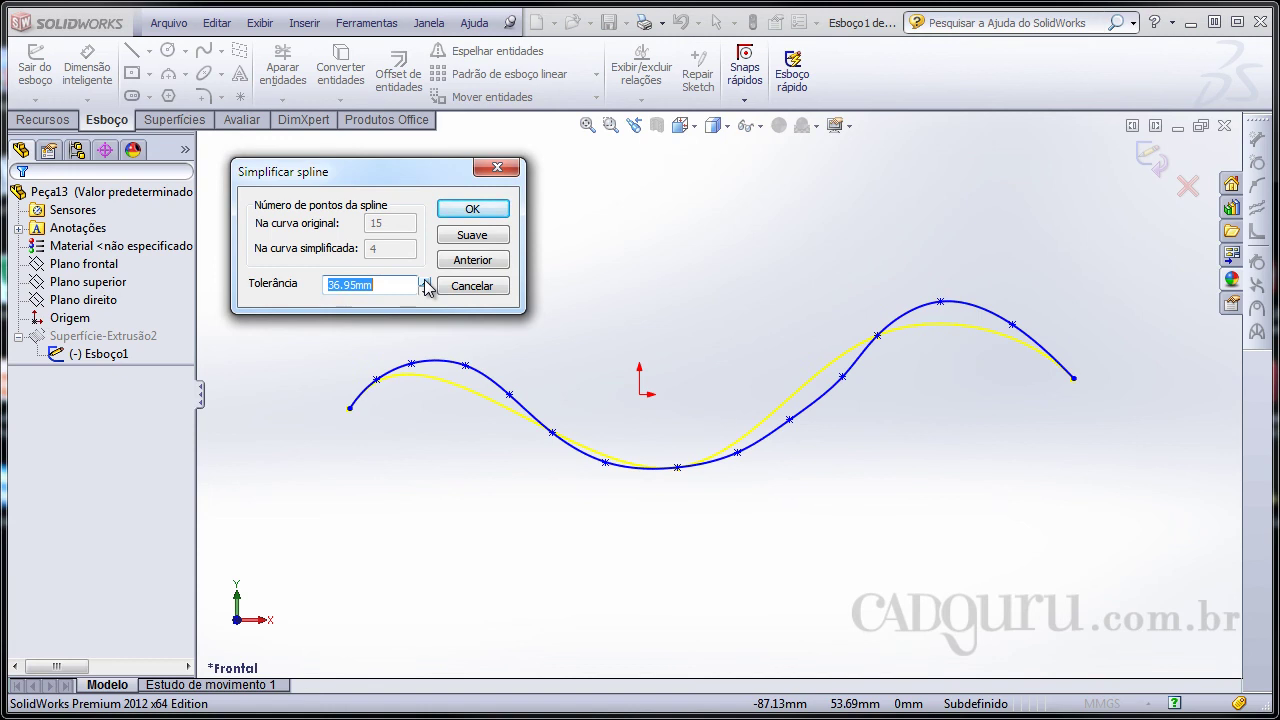
{"action": "left_click", "coordinate": [594, 331]}
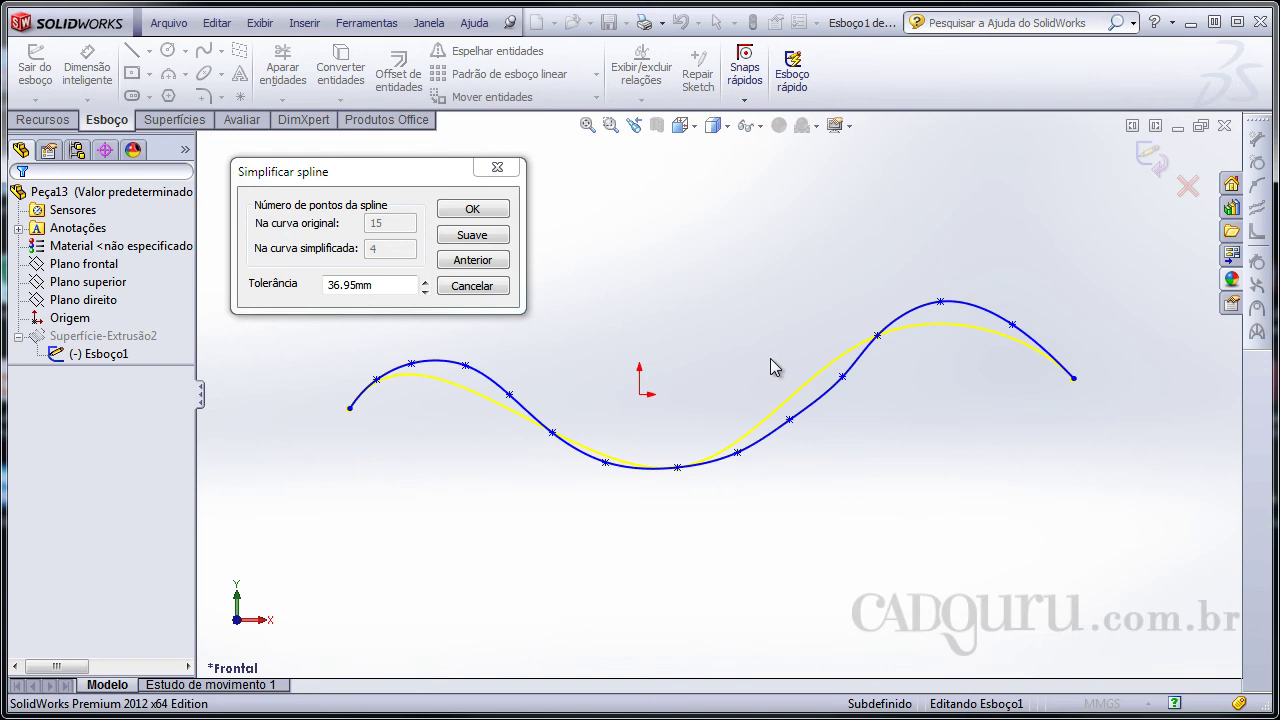
Step: Set the spline simplification tolerance to 80 mm and apply it to the curve
{"action": "left_click", "coordinate": [392, 288]}
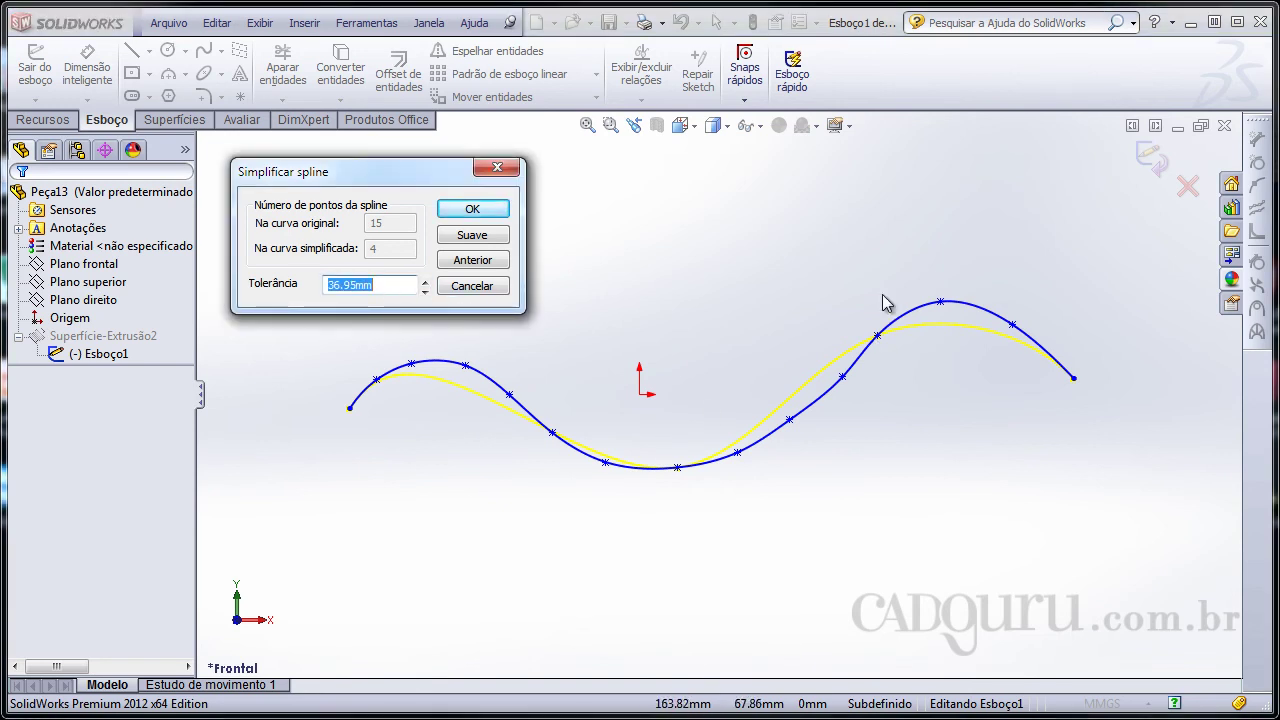
{"action": "type", "text": "80"}
{"action": "key", "text": "Return"}
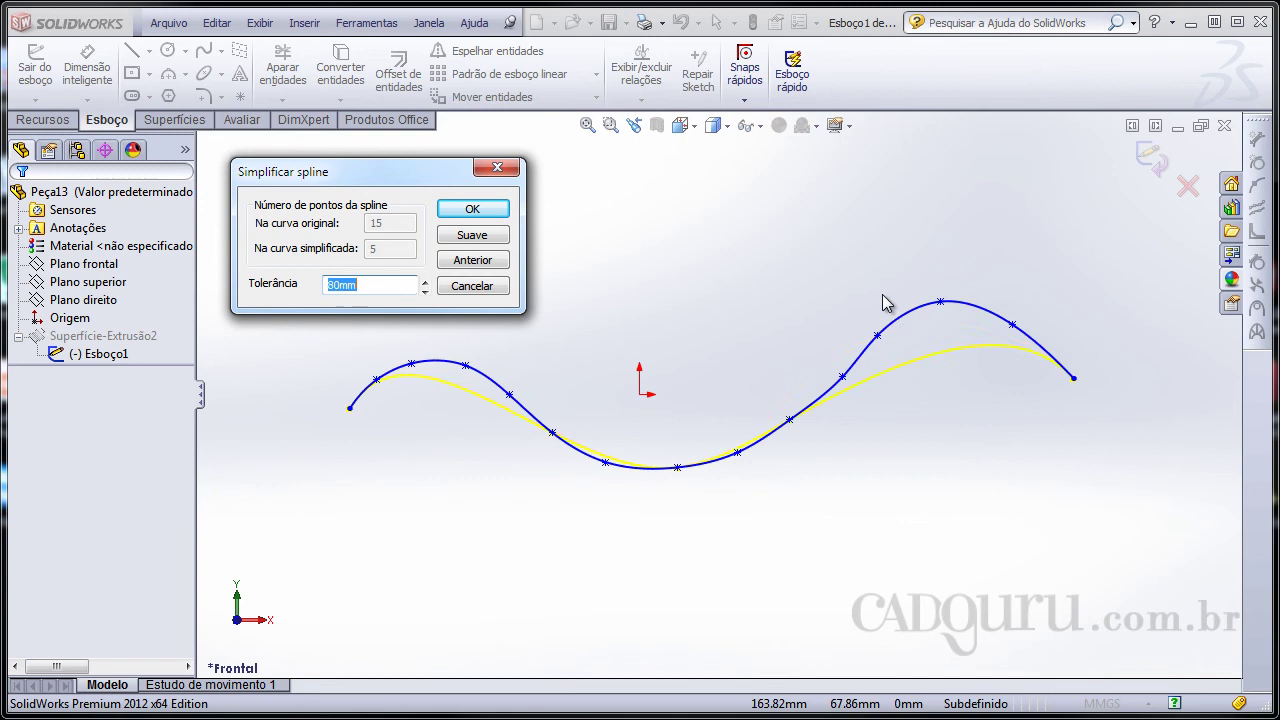
{"action": "left_click", "coordinate": [756, 259]}
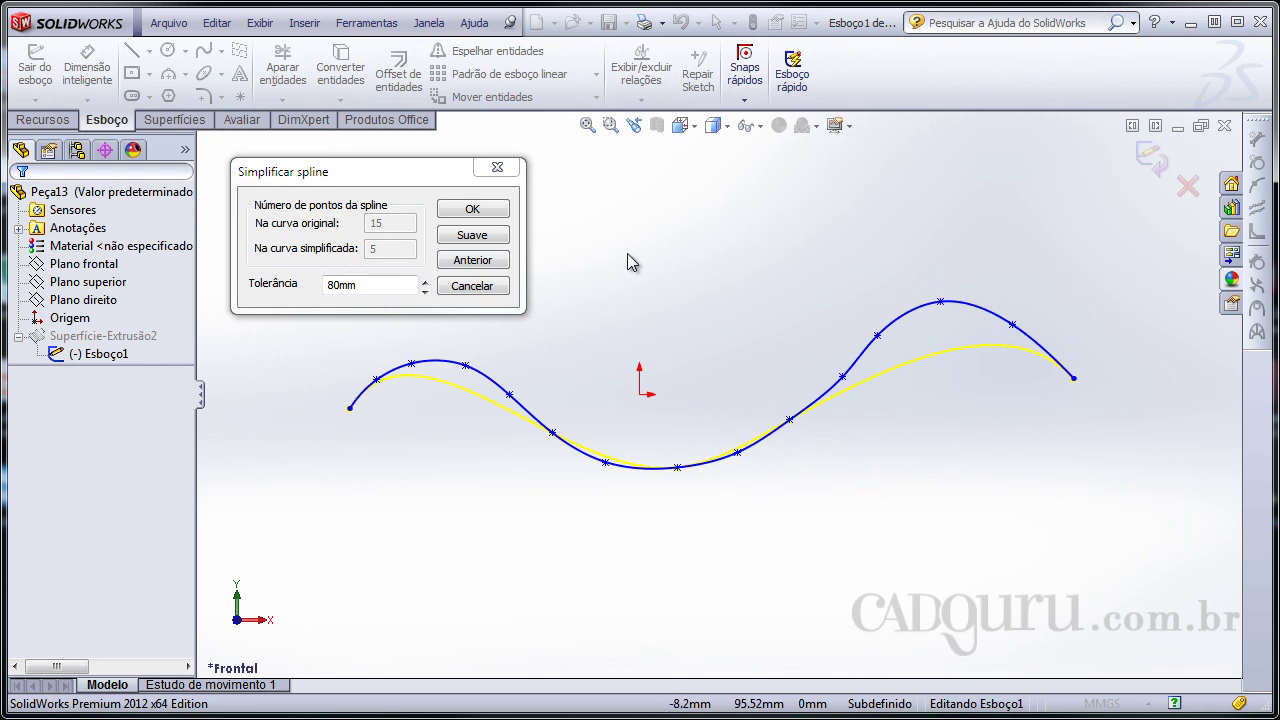
{"action": "left_click", "coordinate": [502, 212]}
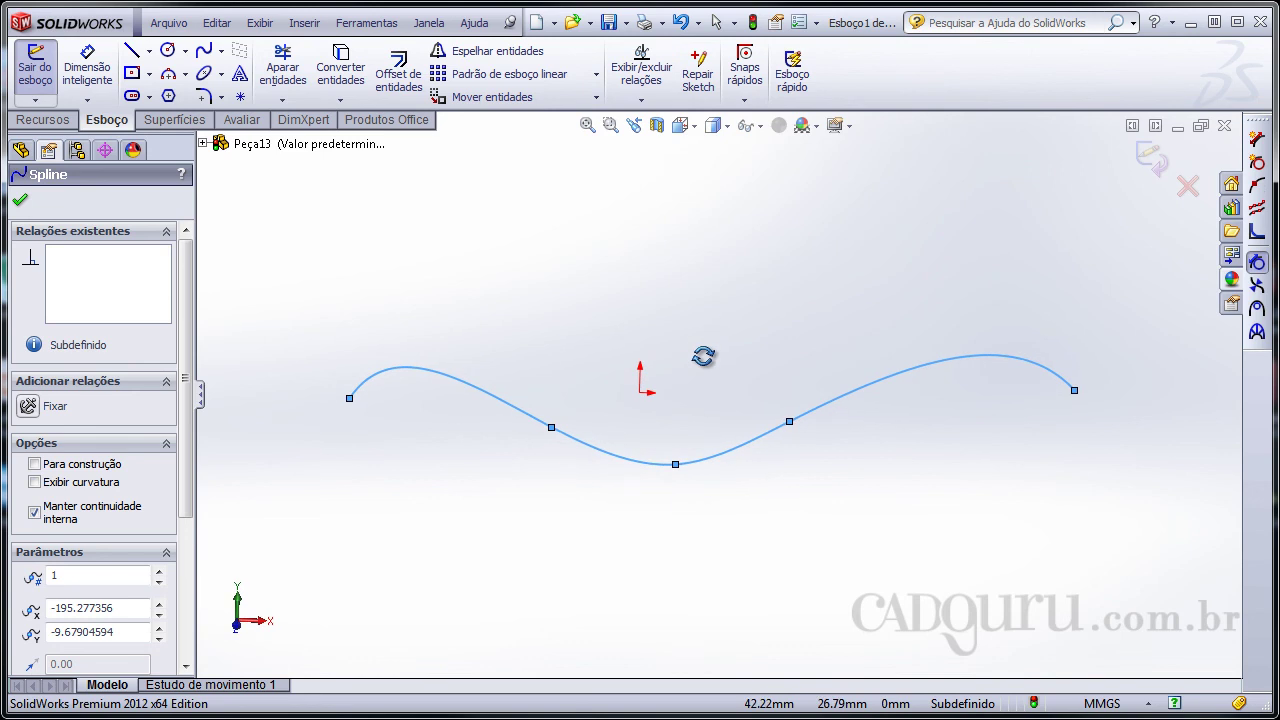
Step: Exit the sketch to rebuild the extruded wavy surface with the simplified spline
{"action": "left_click", "coordinate": [1156, 163]}
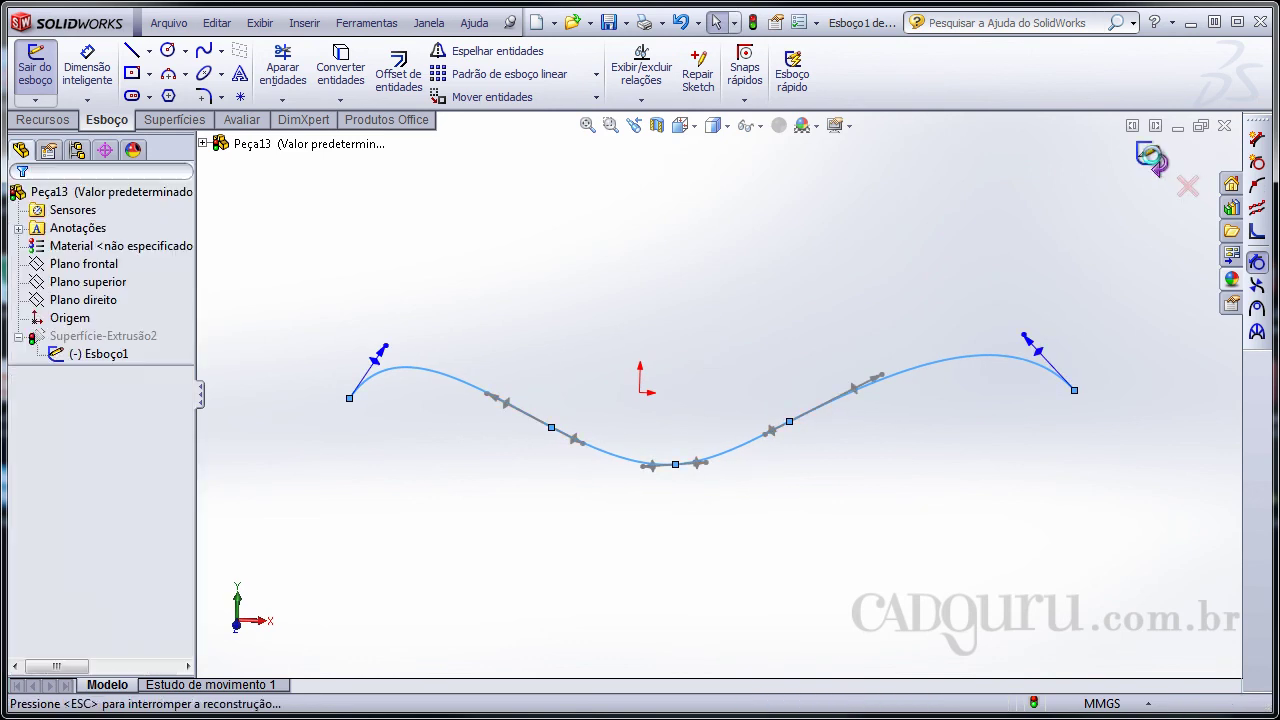
{"action": "mouse_move", "coordinate": [874, 346]}
{"action": "middle_mouse_down"}
{"action": "mouse_move", "coordinate": [711, 369]}
{"action": "mouse_move", "coordinate": [731, 536]}
{"action": "mouse_move", "coordinate": [766, 409]}
{"action": "mouse_move", "coordinate": [789, 491]}
{"action": "mouse_move", "coordinate": [766, 406]}
{"action": "mouse_move", "coordinate": [724, 467]}
{"action": "middle_mouse_up"}
{"action": "scroll", "coordinate": [740, 386], "scroll_direction": "down", "scroll_amount": 2}
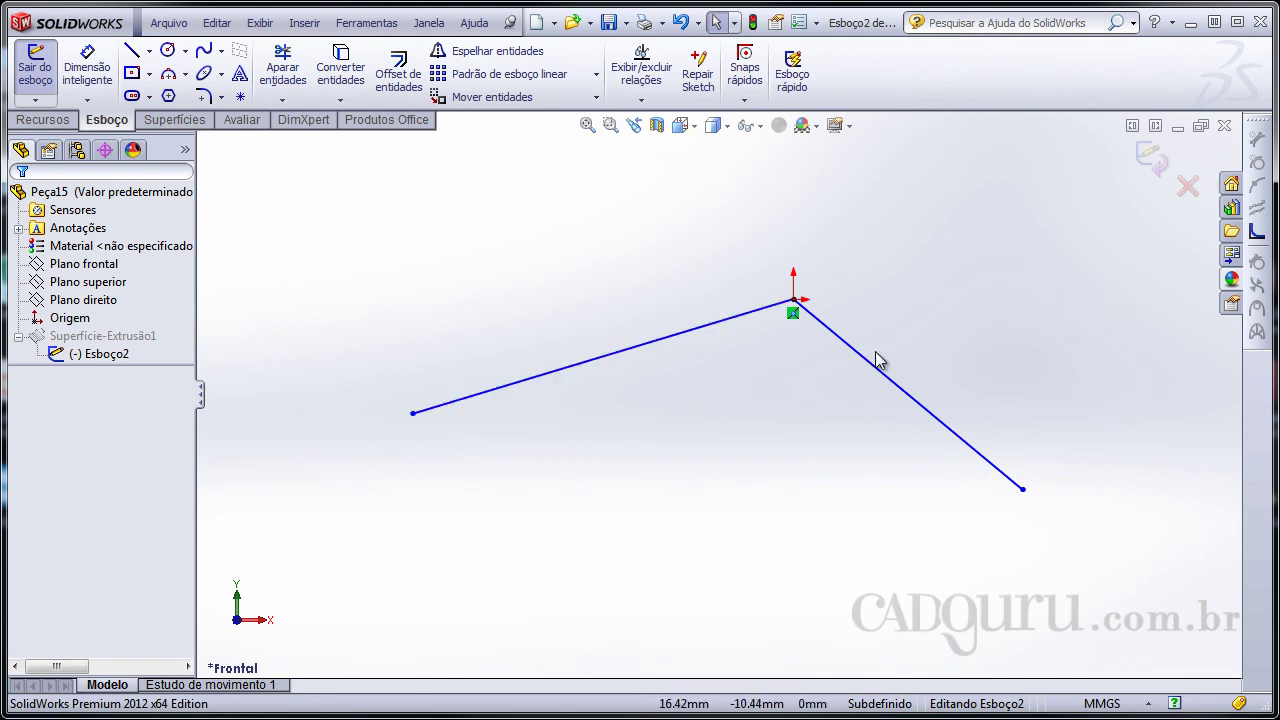
Step: Exit the two-line sketch in Peça15 and examine the sharp bend between the extruded surface's faces
{"action": "left_click", "coordinate": [175, 119]}
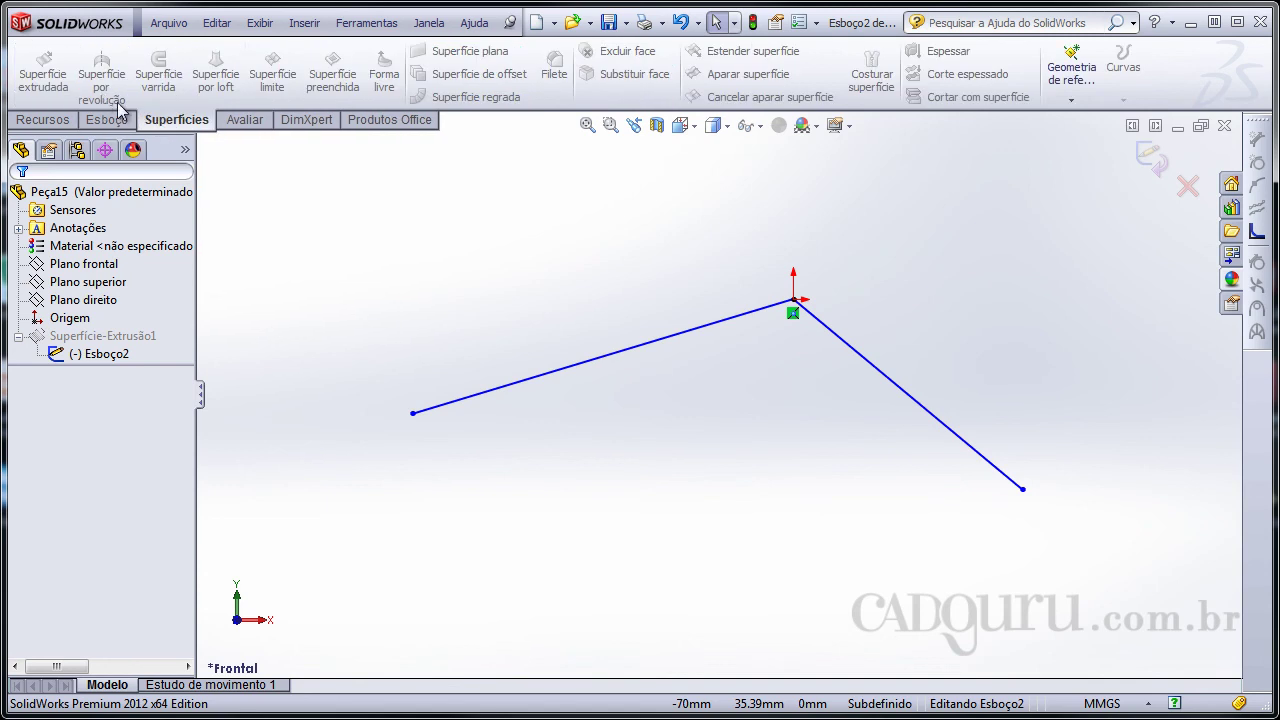
{"action": "left_click", "coordinate": [1150, 160]}
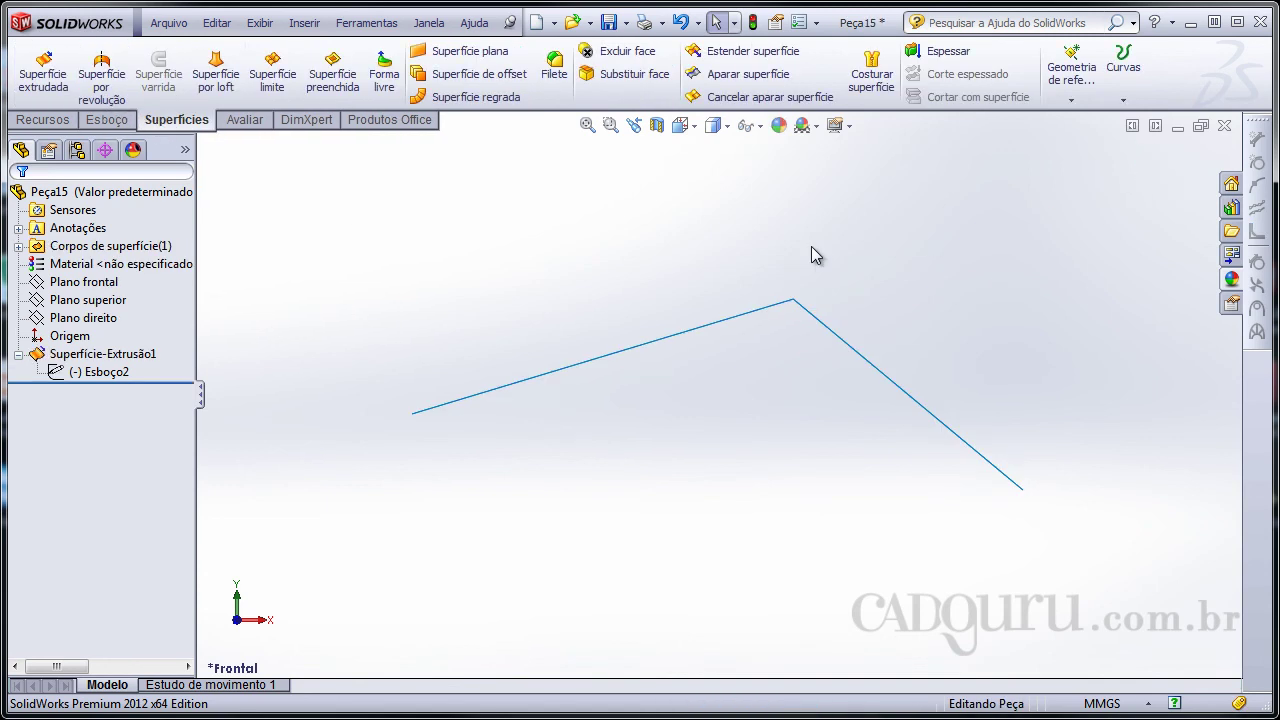
{"action": "middle_click_drag", "start_coordinate": [738, 344], "coordinate": [686, 457]}
{"action": "scroll", "coordinate": [737, 380], "scroll_direction": "up", "scroll_amount": 5}
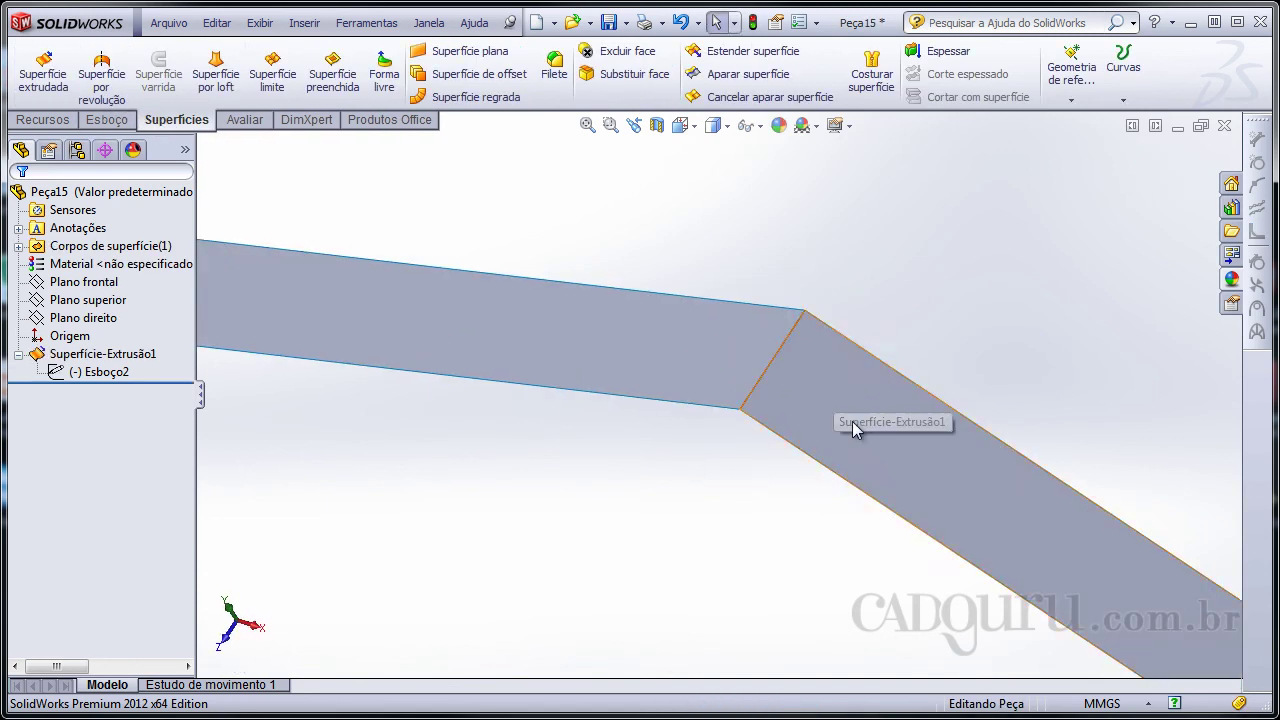
{"action": "scroll", "coordinate": [777, 360], "scroll_direction": "down", "scroll_amount": 5}
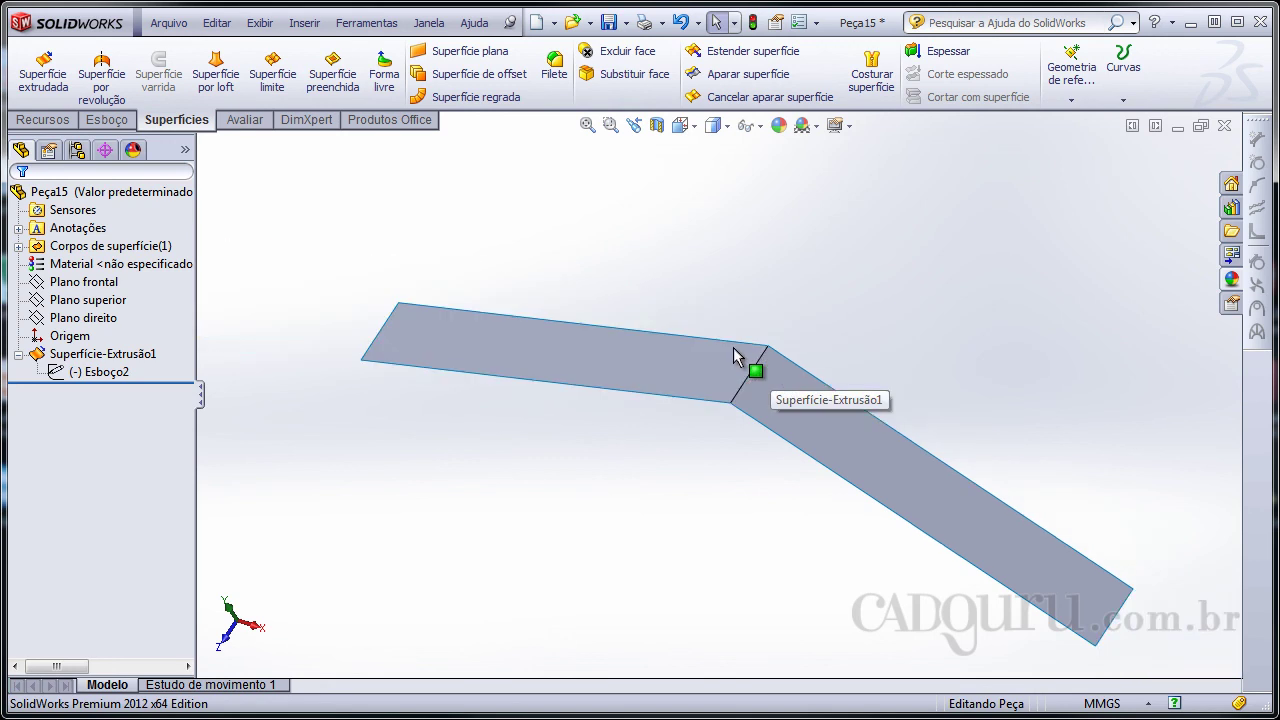
{"action": "middle_click_drag", "start_coordinate": [814, 351], "coordinate": [434, 254]}
Step: Open the bent extruded surface's sketch Esboço2 for editing and orient the view normal to it
{"action": "left_click", "coordinate": [122, 371]}
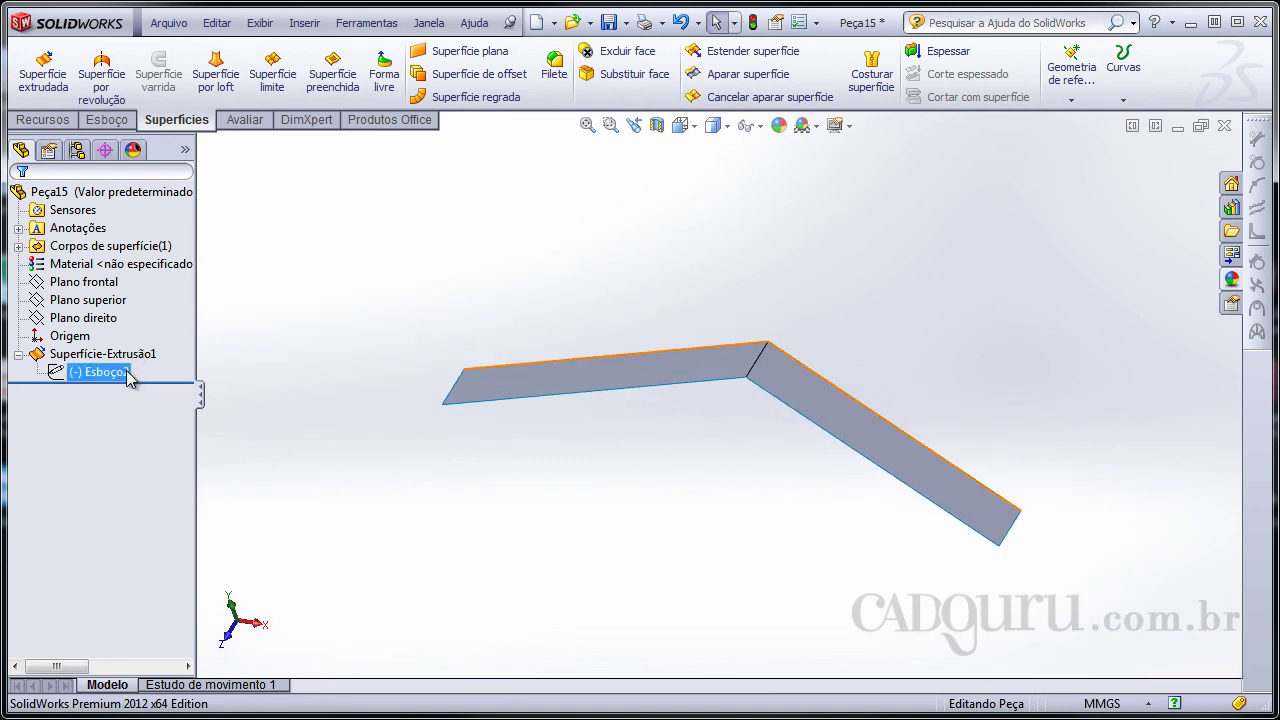
{"action": "left_click", "coordinate": [140, 316]}
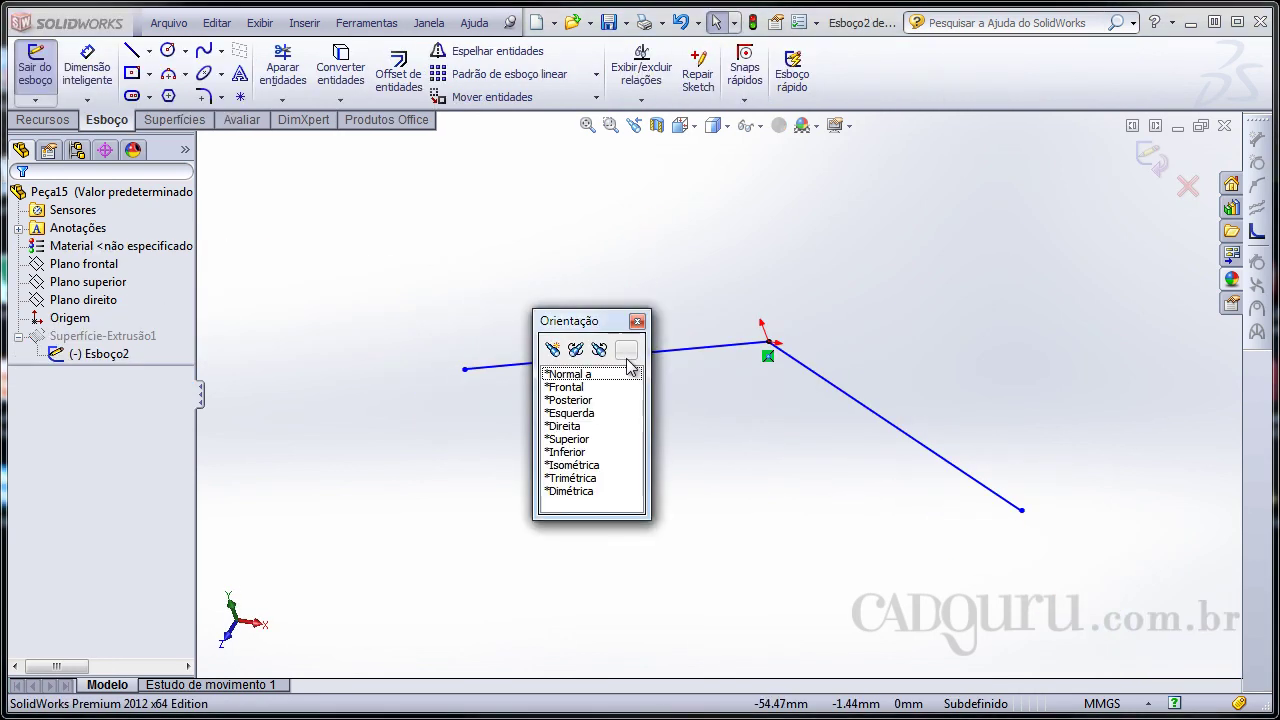
{"action": "key", "text": "space"}
{"action": "left_click", "coordinate": [570, 374]}
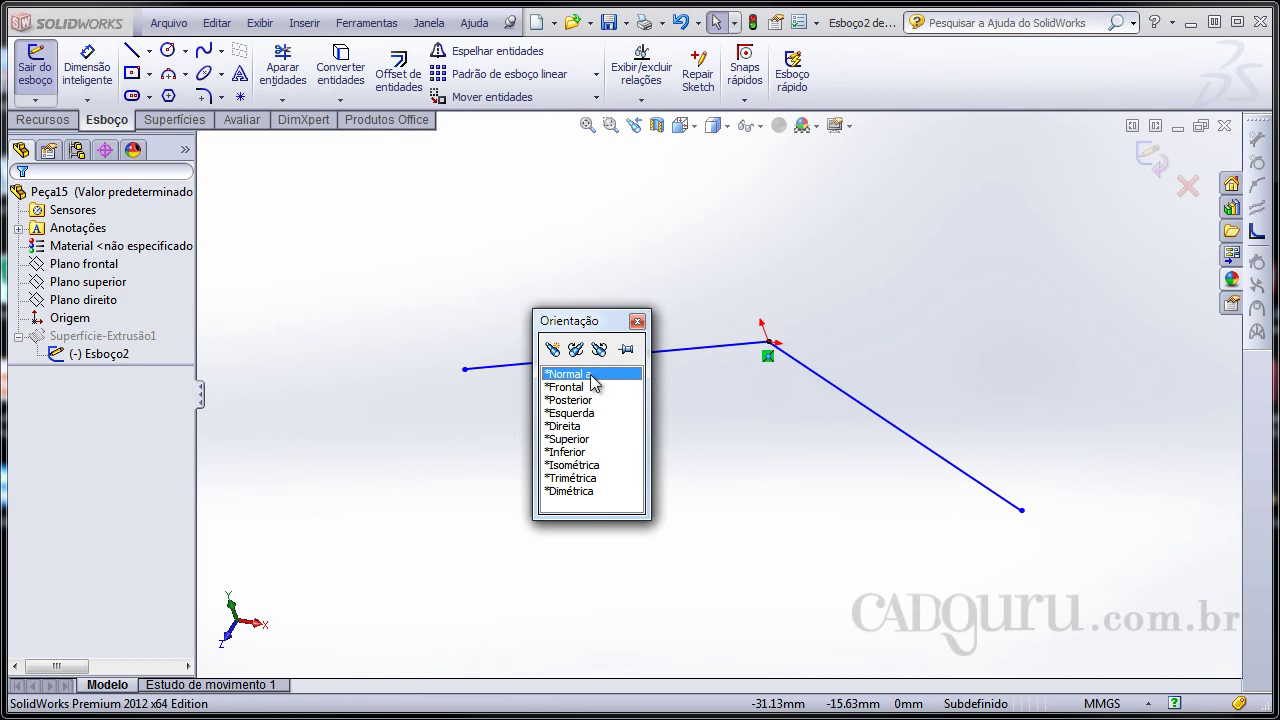
Step: Start Fit Spline on the two connected lines and turn off the closed spline option
{"action": "left_click", "coordinate": [1257, 233]}
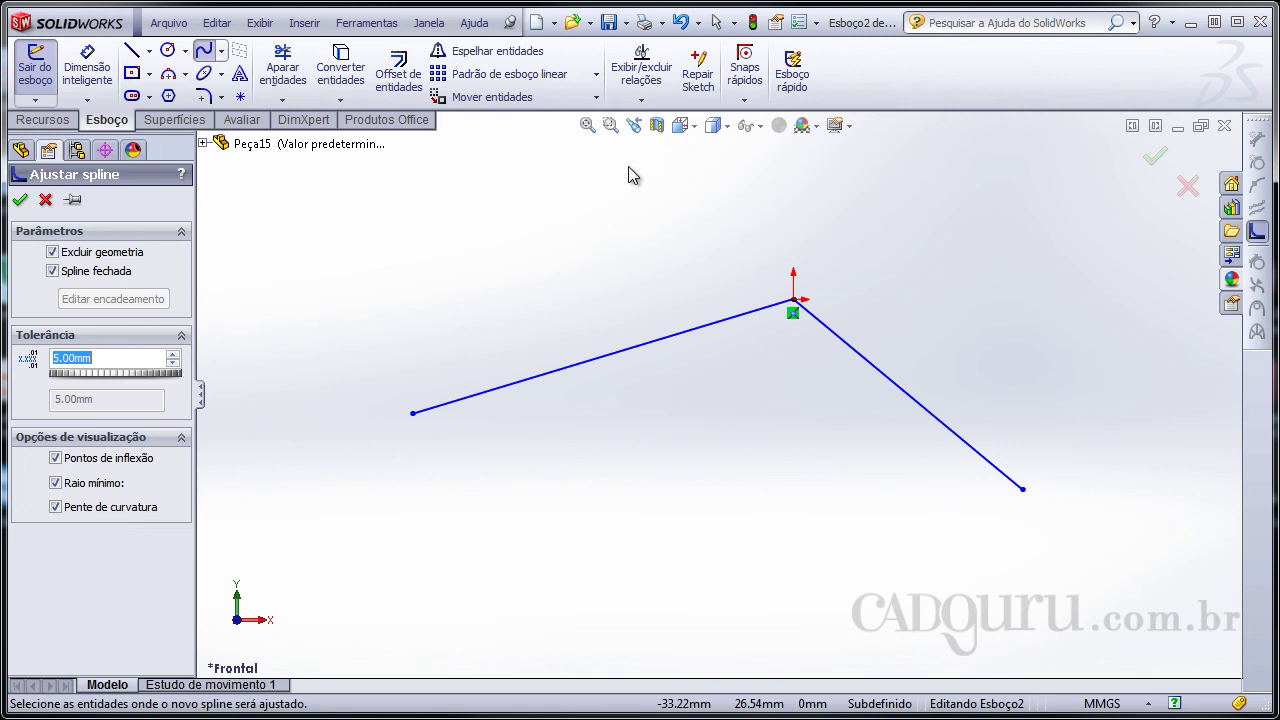
{"action": "left_click", "coordinate": [645, 350]}
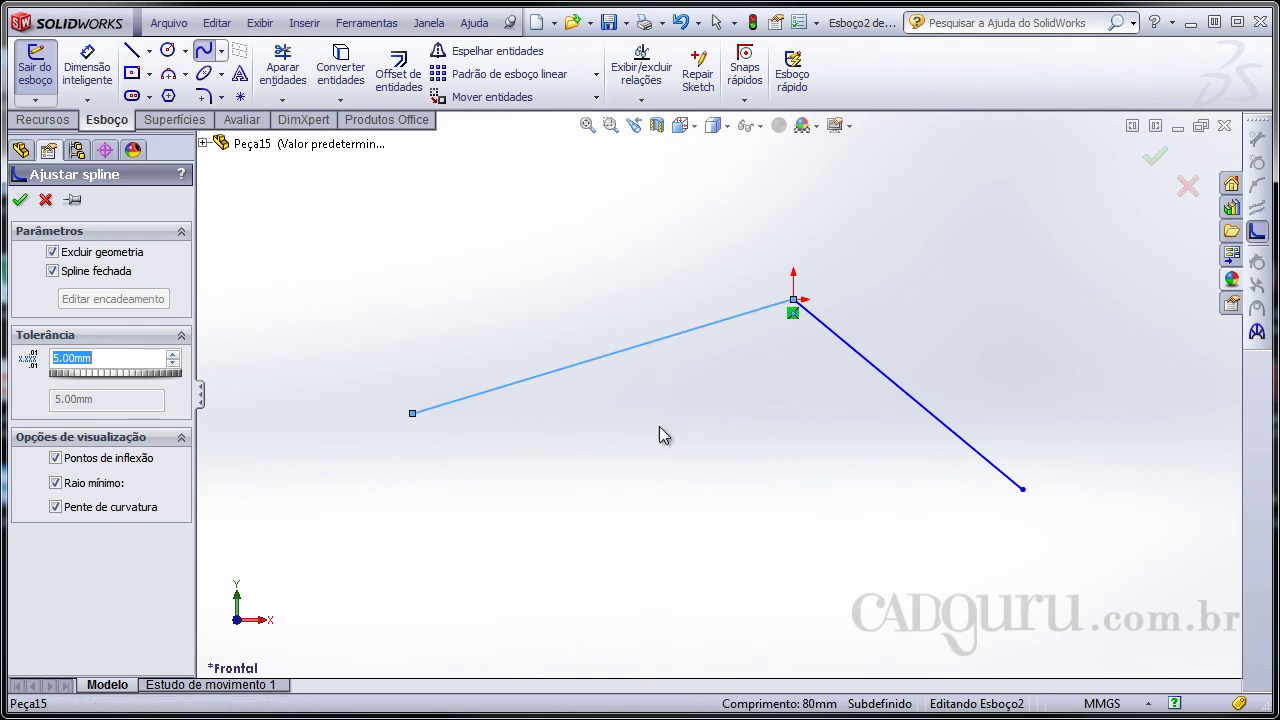
{"action": "left_click", "coordinate": [895, 388]}
{"action": "scroll", "coordinate": [796, 352], "scroll_direction": "down", "scroll_amount": 1}
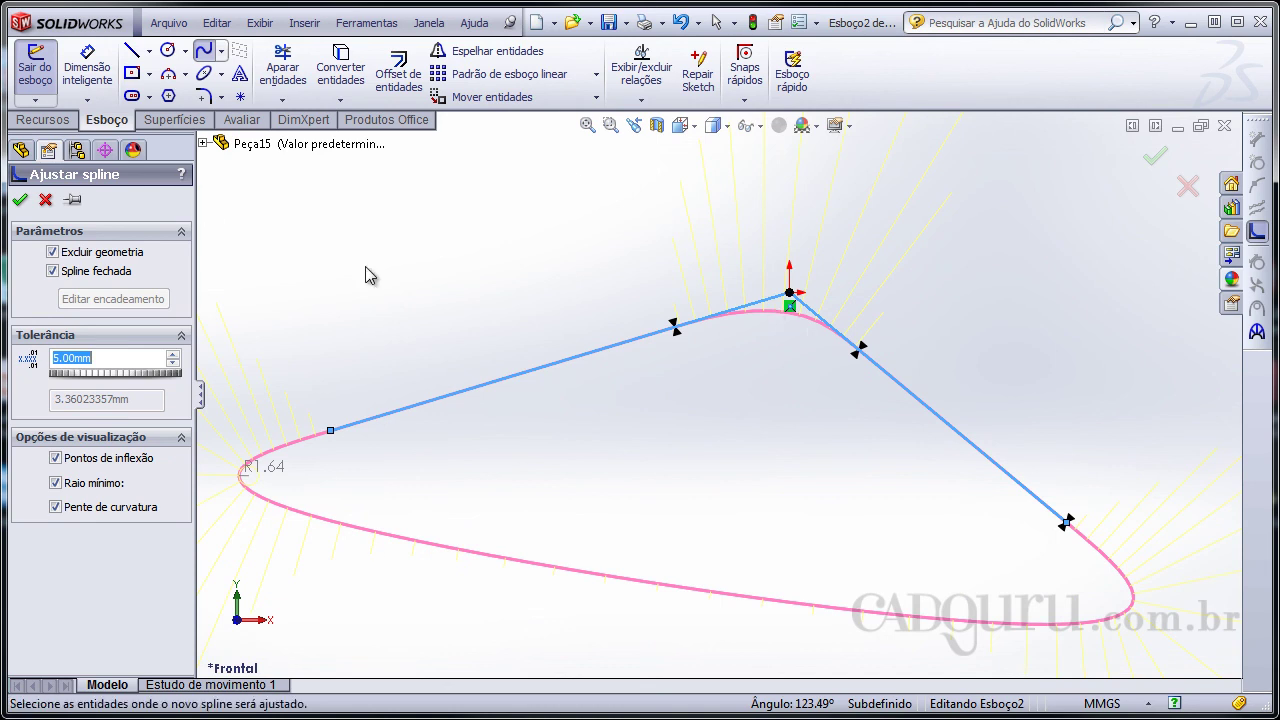
{"action": "left_click", "coordinate": [59, 277]}
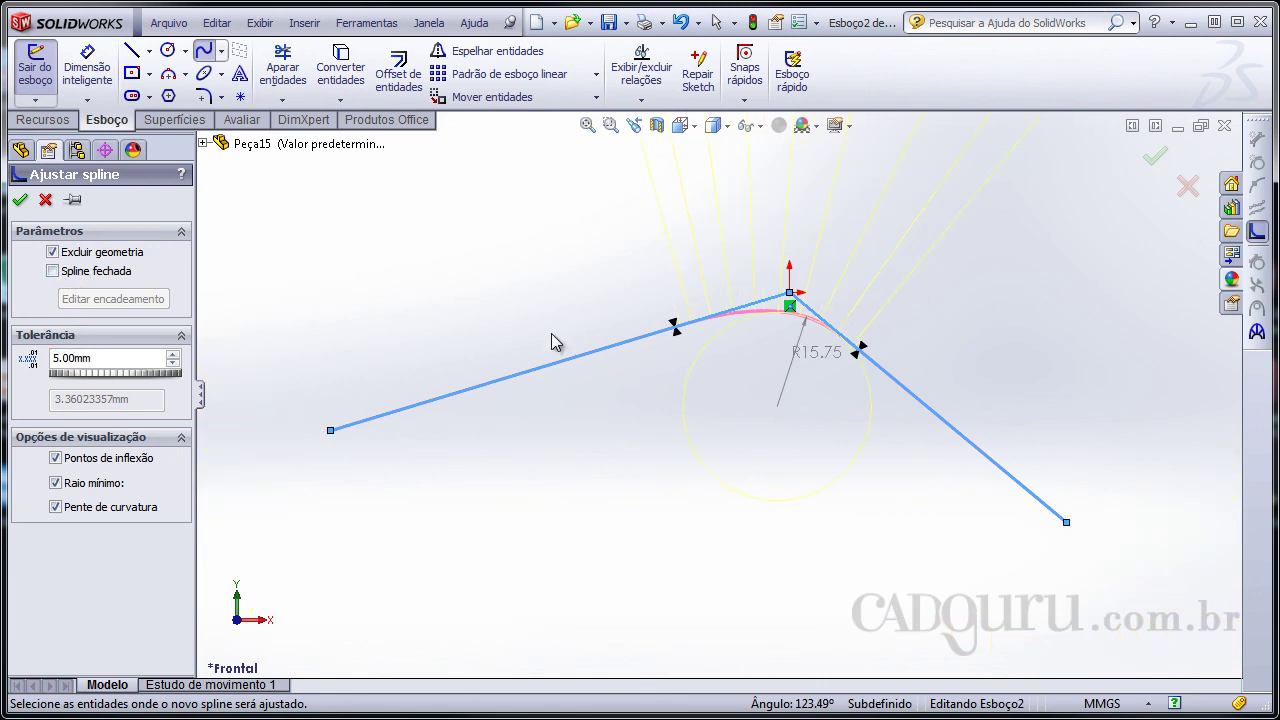
Step: Try a fit spline tolerance of 1 mm at the corner between the two lines
{"action": "scroll", "coordinate": [765, 320], "scroll_direction": "down", "scroll_amount": 3}
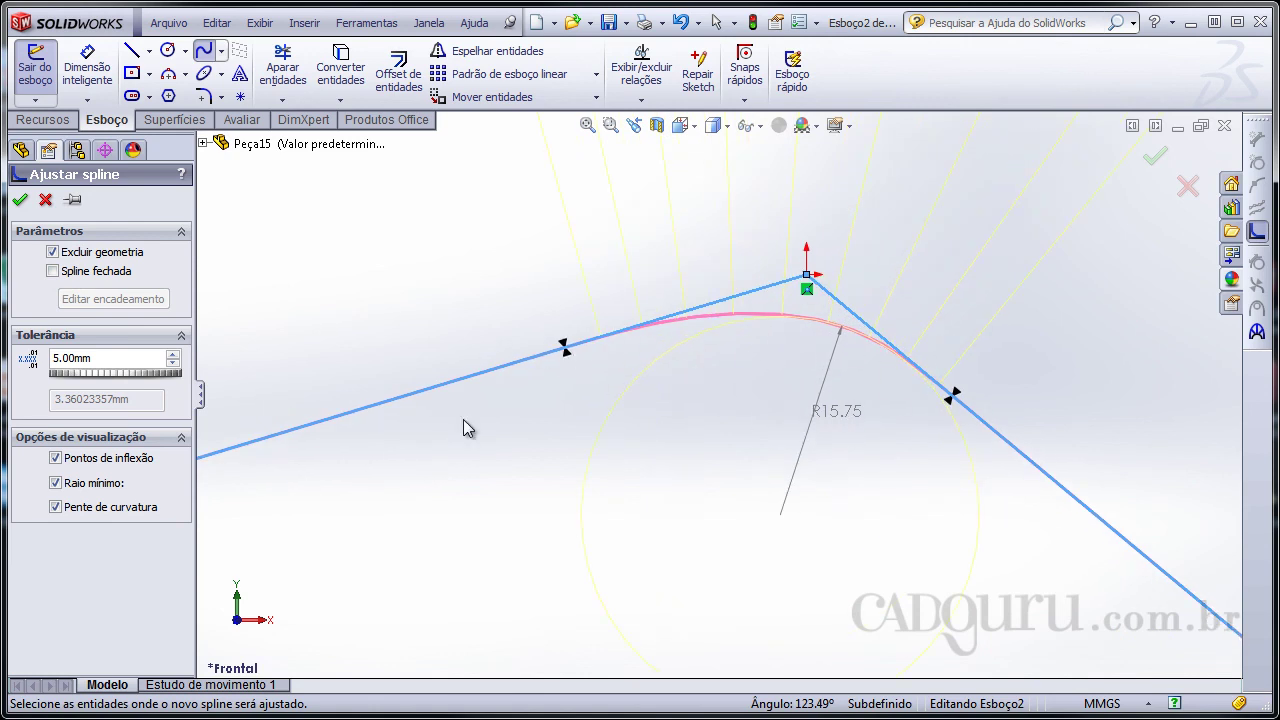
{"action": "left_click", "coordinate": [106, 358]}
{"action": "double_click", "coordinate": [106, 358]}
{"action": "type", "text": "1"}
{"action": "key", "text": "Return"}
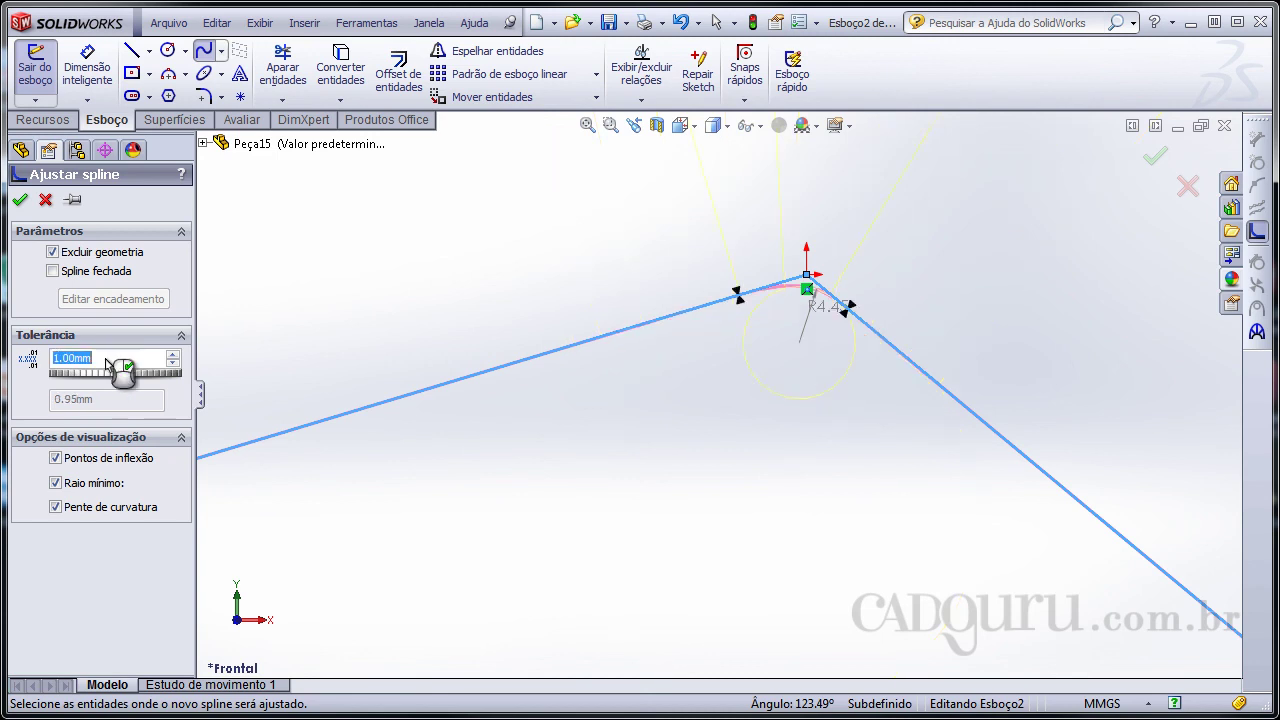
{"action": "scroll", "coordinate": [917, 348], "scroll_direction": "down", "scroll_amount": 3}
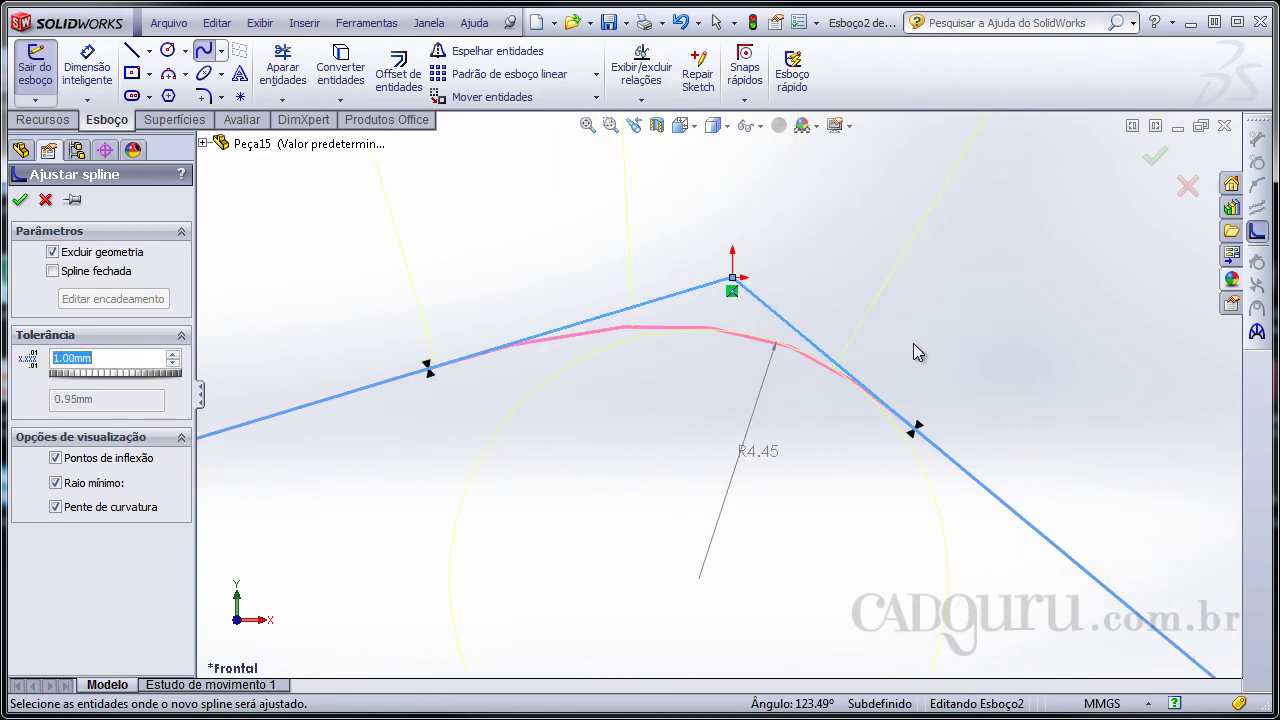
Step: Set the fit spline tolerance to 10 mm and apply the spline to the two lines
{"action": "type", "text": "10"}
{"action": "key", "text": "Return"}
{"action": "scroll", "coordinate": [520, 452], "scroll_direction": "down", "scroll_amount": 3}
{"action": "scroll", "coordinate": [634, 494], "scroll_direction": "up", "scroll_amount": 5}
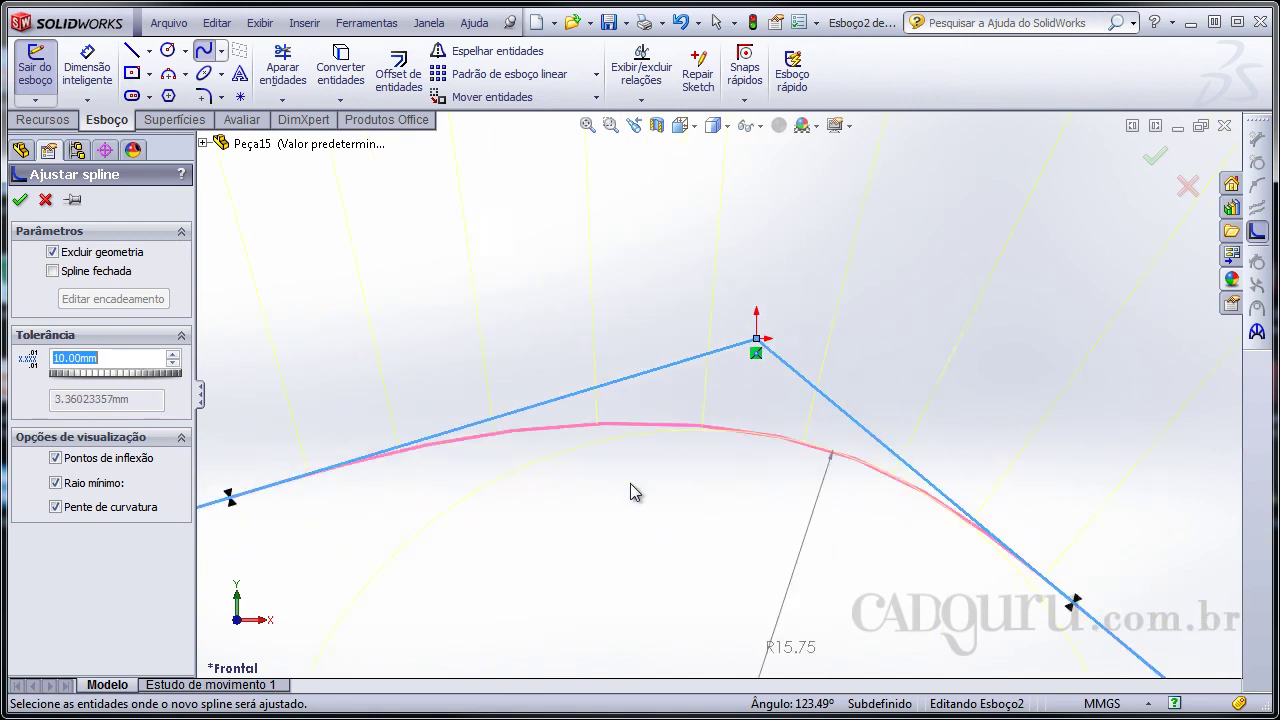
{"action": "scroll", "coordinate": [642, 510], "scroll_direction": "up", "scroll_amount": 6}
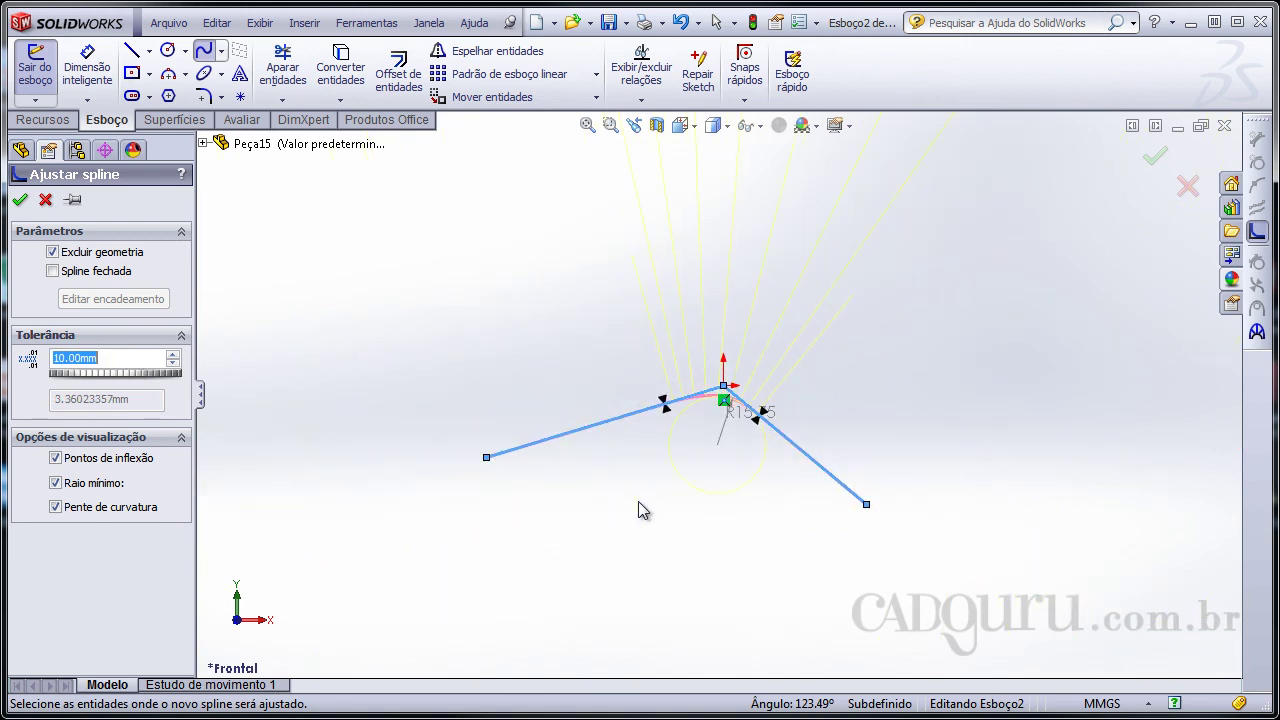
{"action": "scroll", "coordinate": [642, 510], "scroll_direction": "down", "scroll_amount": 3}
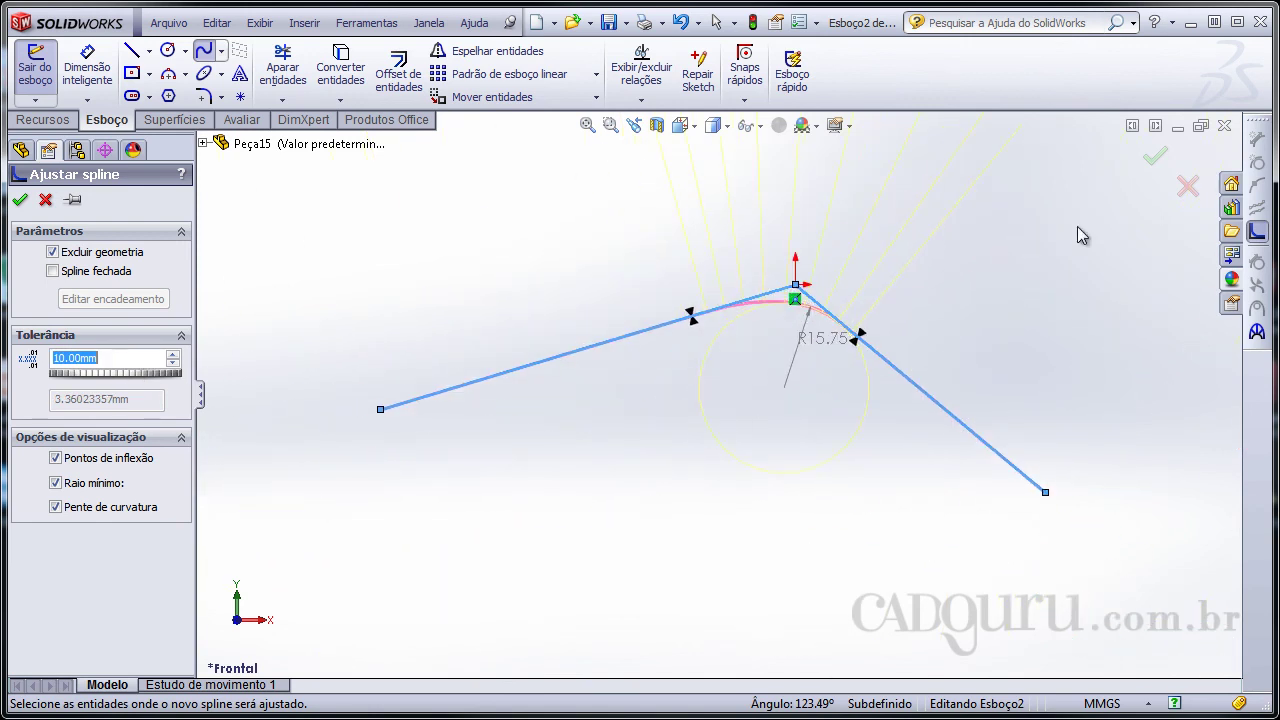
{"action": "left_click", "coordinate": [1153, 160]}
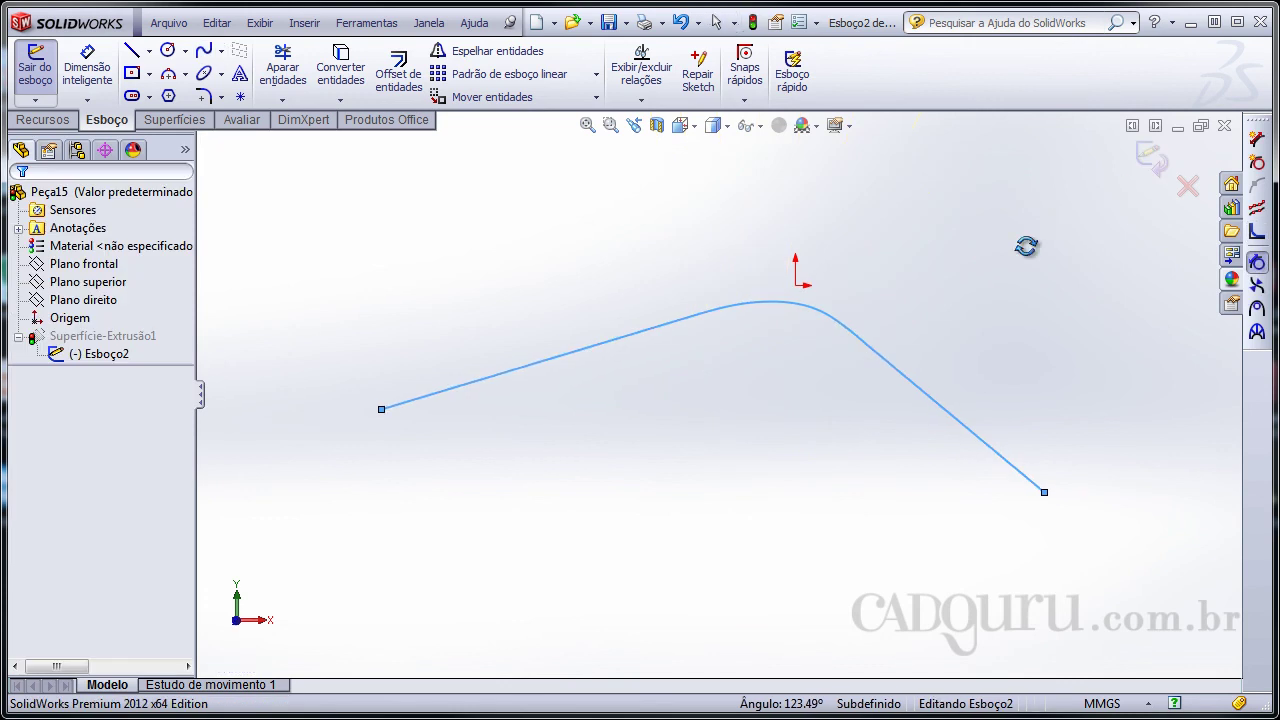
Step: Exit the sketch to rebuild the extruded surface with the fitted spline at its bend
{"action": "middle_click_drag", "start_coordinate": [1023, 249], "coordinate": [1000, 294]}
{"action": "left_click", "coordinate": [1148, 155]}
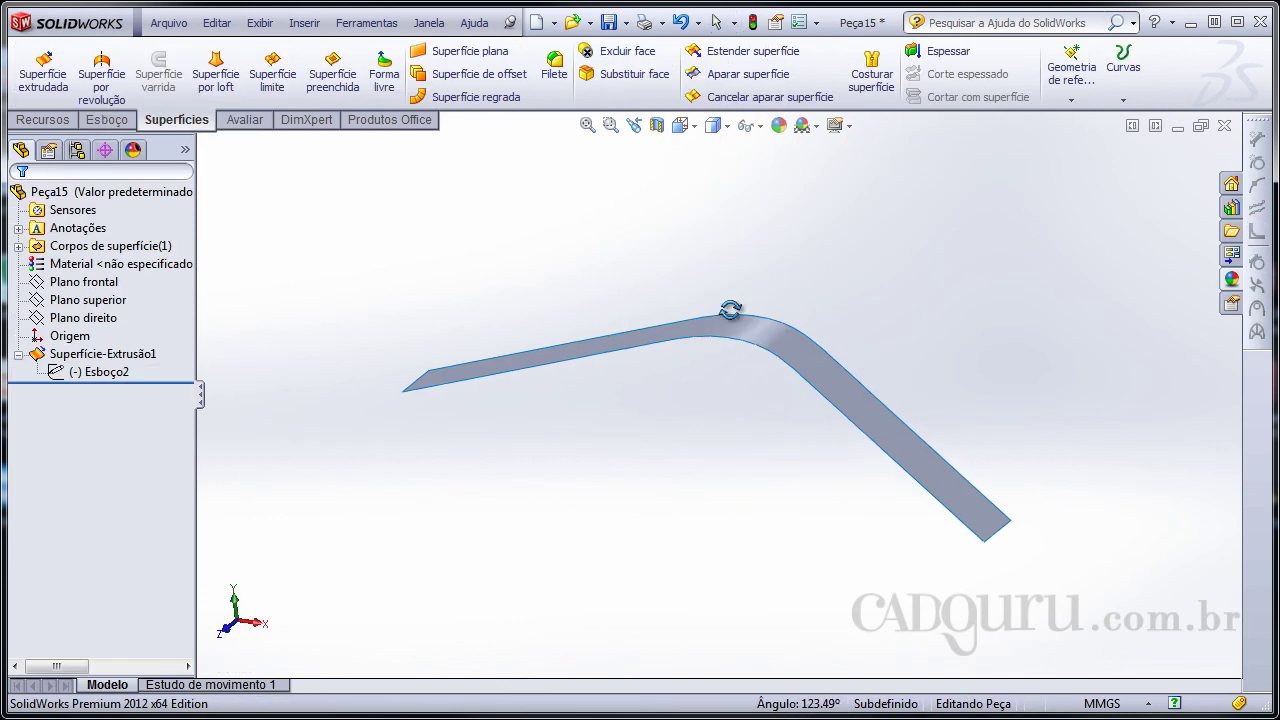
{"action": "mouse_move", "coordinate": [734, 314]}
{"action": "middle_mouse_down"}
{"action": "mouse_move", "coordinate": [671, 420]}
{"action": "mouse_move", "coordinate": [765, 347]}
{"action": "mouse_move", "coordinate": [711, 371]}
{"action": "mouse_move", "coordinate": [712, 313]}
{"action": "mouse_move", "coordinate": [777, 349]}
{"action": "mouse_move", "coordinate": [663, 334]}
{"action": "mouse_move", "coordinate": [681, 349]}
{"action": "mouse_move", "coordinate": [700, 251]}
{"action": "middle_mouse_up"}
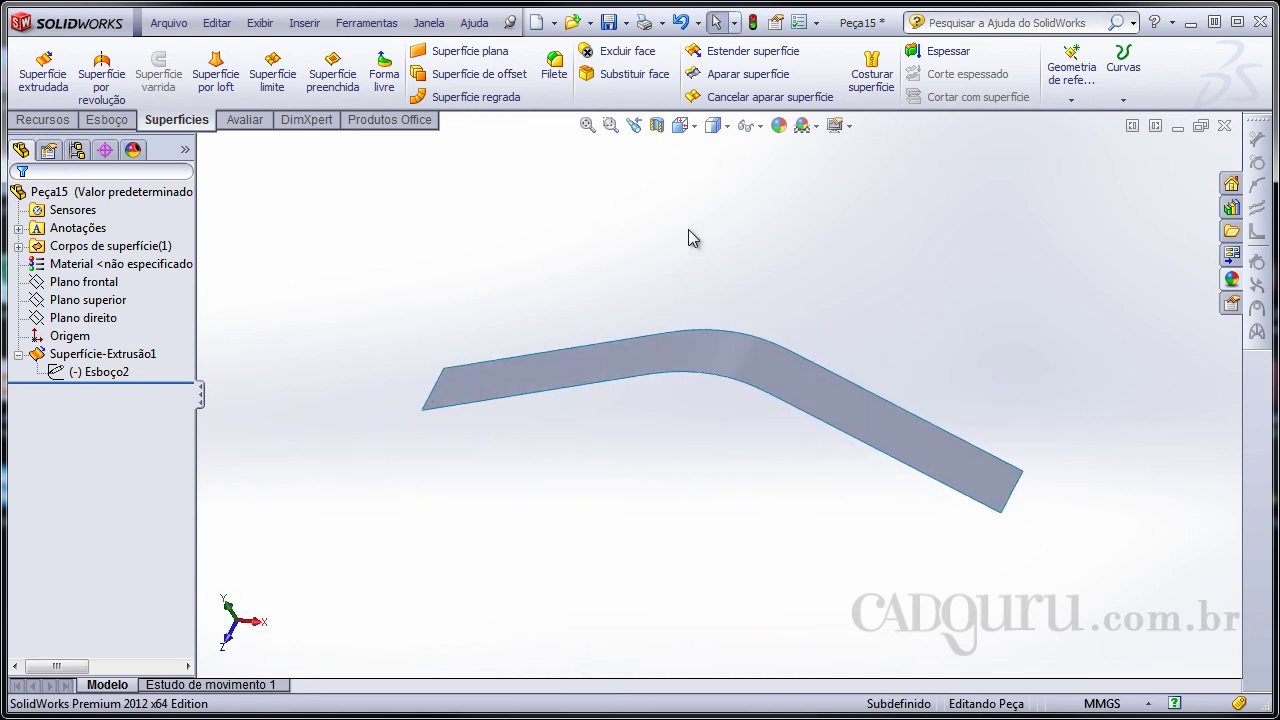